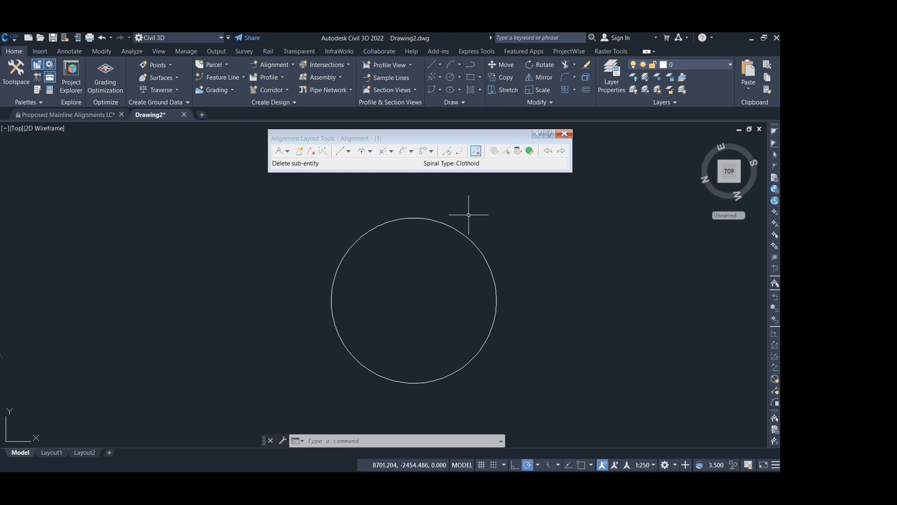
- Draw a radius line from the circle's centre to a nearest-snapped point on its upper-right circumference
{"action": "type", "text": "l"}
{"action": "key", "text": "Return"}
{"action": "right_click", "coordinate": [460, 232], "text": "shift"}
{"action": "left_click", "coordinate": [486, 357]}
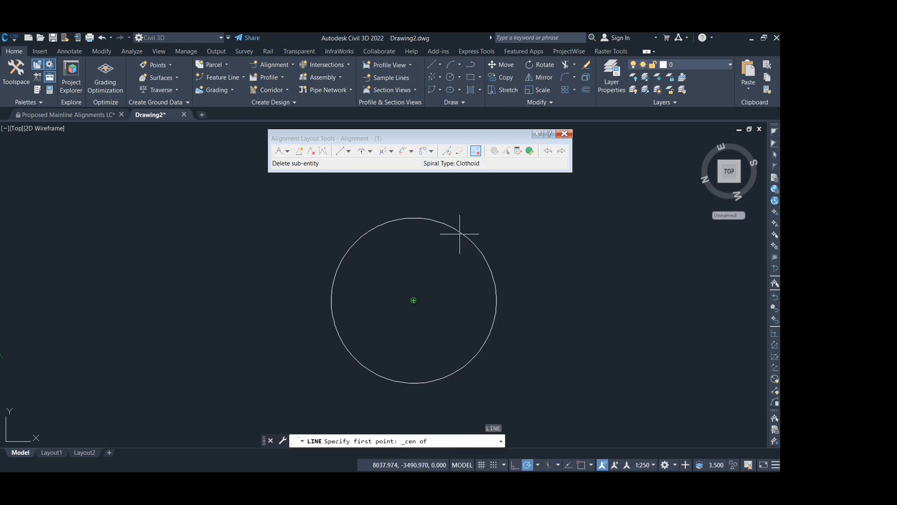
{"action": "left_click", "coordinate": [460, 233]}
{"action": "right_click", "coordinate": [461, 233], "text": "shift"}
{"action": "left_click", "coordinate": [482, 455]}
{"action": "left_click", "coordinate": [462, 233]}
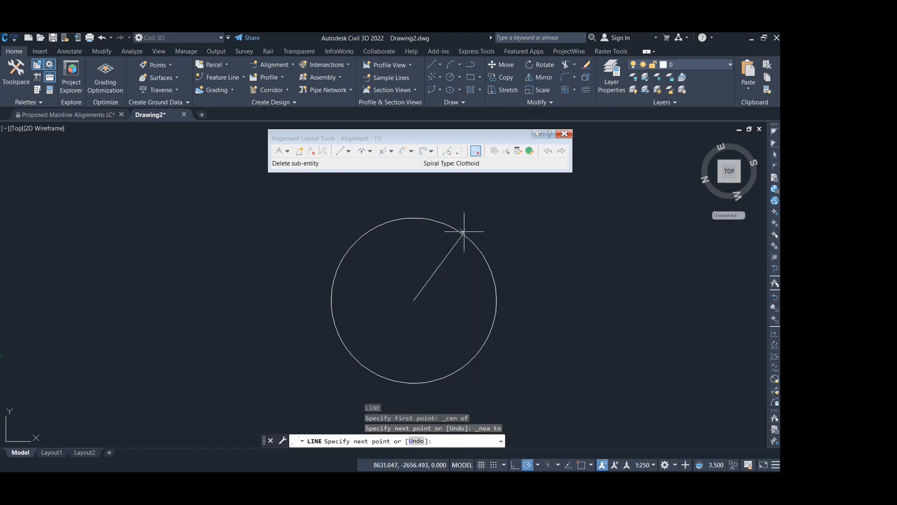
{"action": "key", "text": "Escape"}
- Draw a smaller circle centred on the radius line near its inner end, passing through the line's outer endpoint
{"action": "type", "text": "c"}
{"action": "key", "text": "Return"}
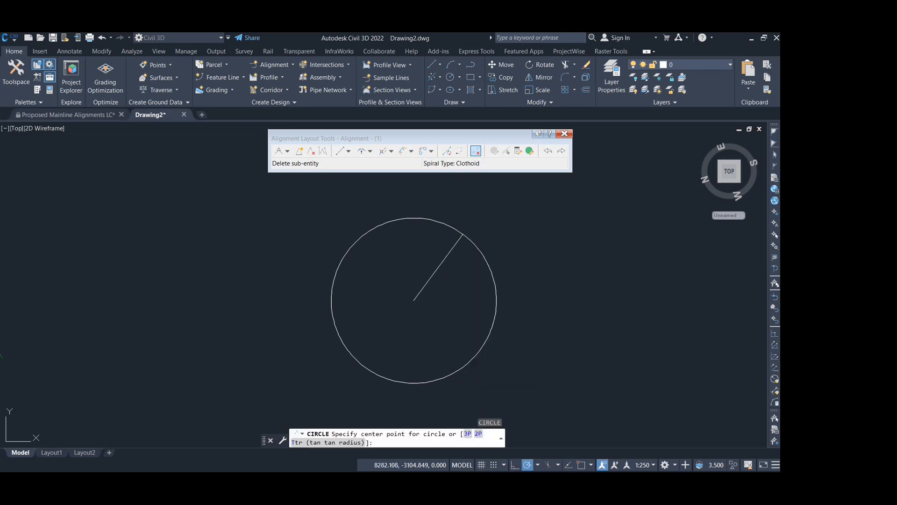
{"action": "right_click", "coordinate": [426, 299], "text": "shift"}
{"action": "left_click", "coordinate": [444, 276]}
{"action": "left_click", "coordinate": [423, 290]}
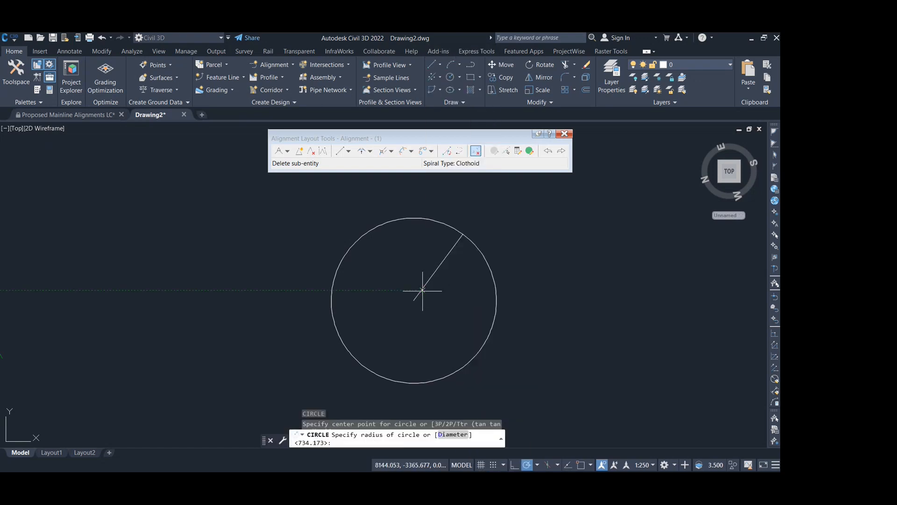
{"action": "right_click", "coordinate": [460, 239], "text": "shift"}
{"action": "key", "text": "e"}
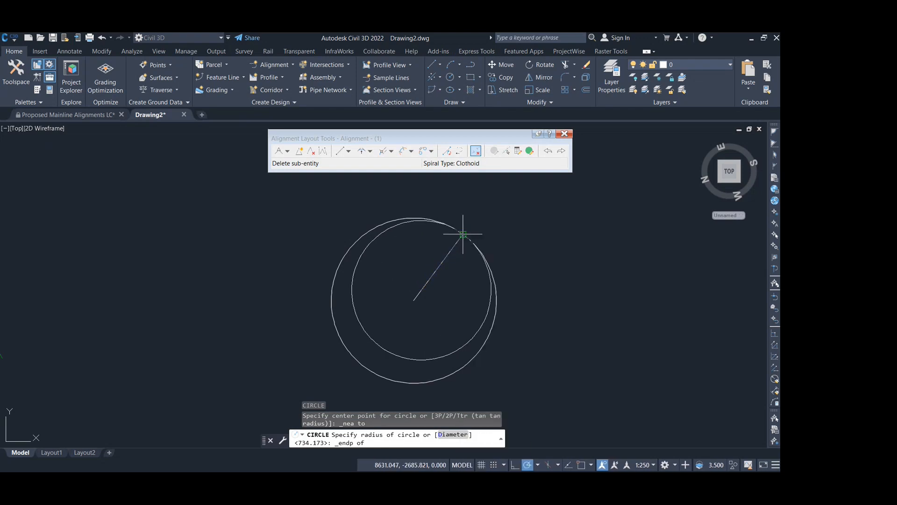
{"action": "scroll", "coordinate": [455, 231], "scroll_direction": "up", "scroll_amount": 3}
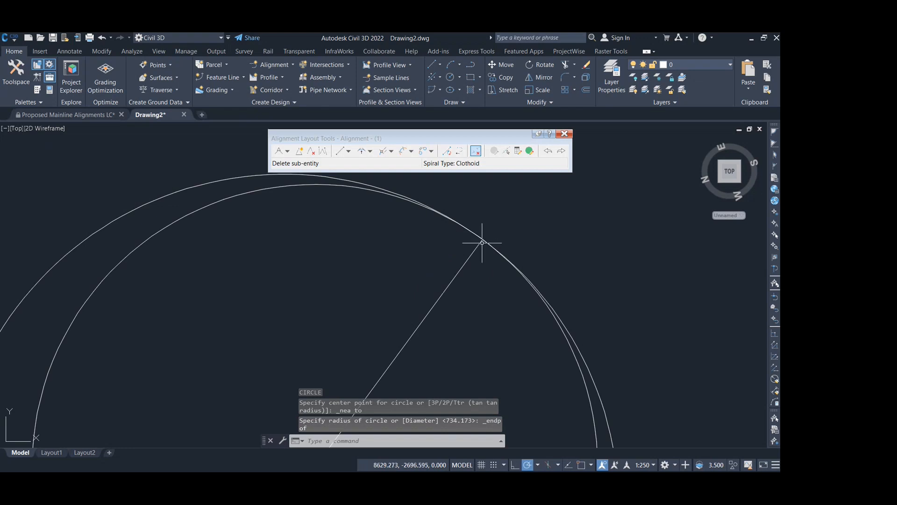
{"action": "scroll", "coordinate": [464, 256], "scroll_direction": "down", "scroll_amount": 3}
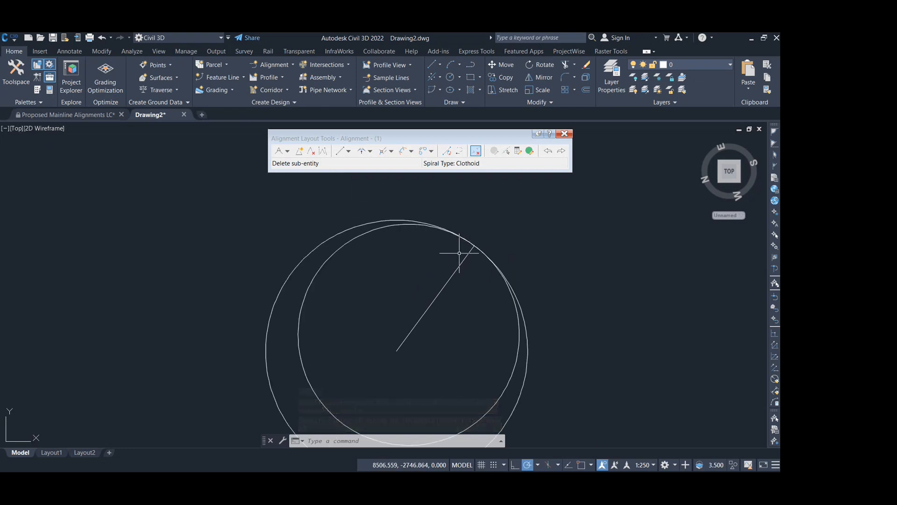
{"action": "scroll", "coordinate": [477, 245], "scroll_direction": "up", "scroll_amount": 2}
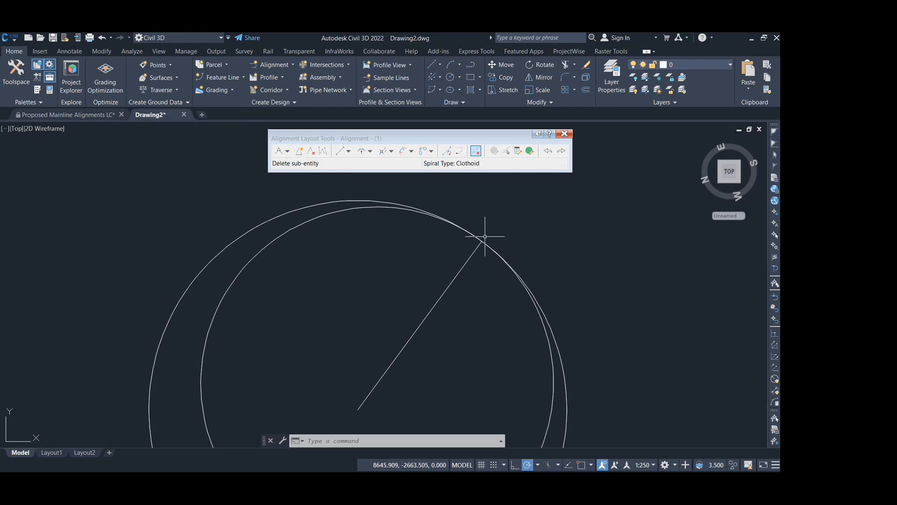
{"action": "scroll", "coordinate": [600, 250], "scroll_direction": "down", "scroll_amount": 4}
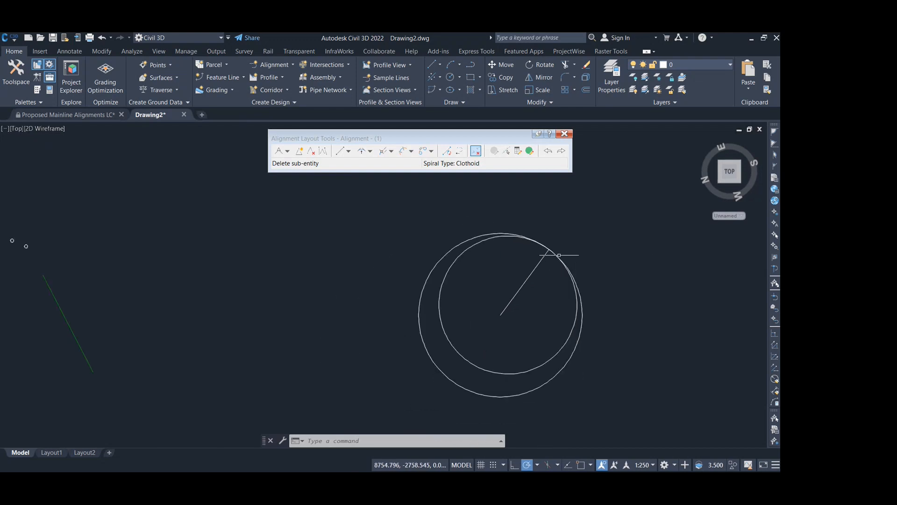
- Draw a diagonal line across both circles from their upper left to beyond their lower right
{"action": "scroll", "coordinate": [557, 257], "scroll_direction": "up", "scroll_amount": 2}
{"action": "type", "text": "l"}
{"action": "key", "text": "Return"}
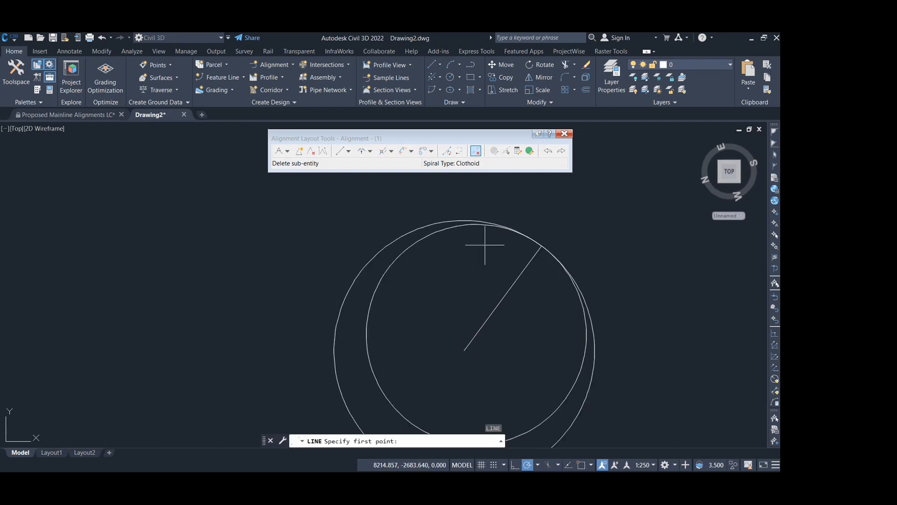
{"action": "scroll", "coordinate": [477, 242], "scroll_direction": "down", "scroll_amount": 2}
{"action": "mouse_move", "coordinate": [466, 242]}
{"action": "middle_mouse_down"}
{"action": "mouse_move", "coordinate": [411, 202]}
{"action": "mouse_move", "coordinate": [398, 224]}
{"action": "middle_mouse_up"}
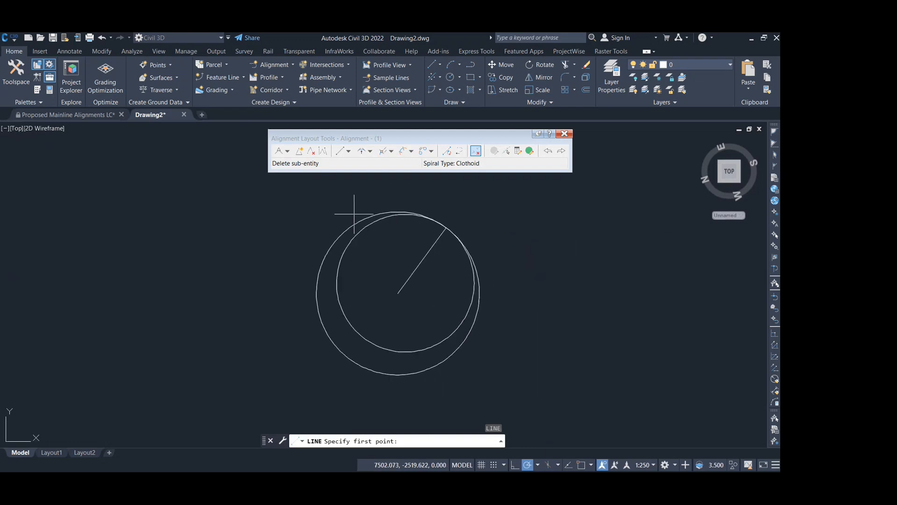
{"action": "left_click", "coordinate": [332, 213]}
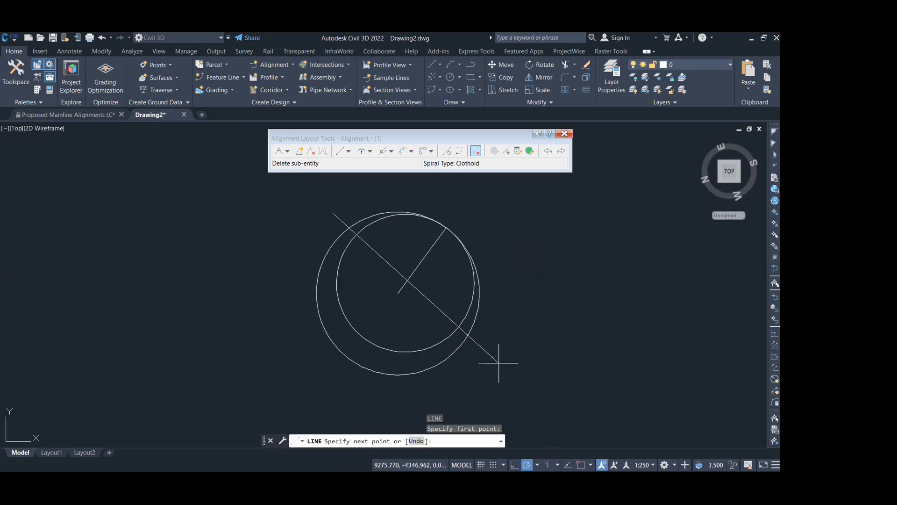
{"action": "left_click", "coordinate": [522, 388]}
{"action": "key", "text": "Escape"}
- Trim away the portions of both circles below the diagonal line, using that line as the cutting edge
{"action": "left_click", "coordinate": [491, 359]}
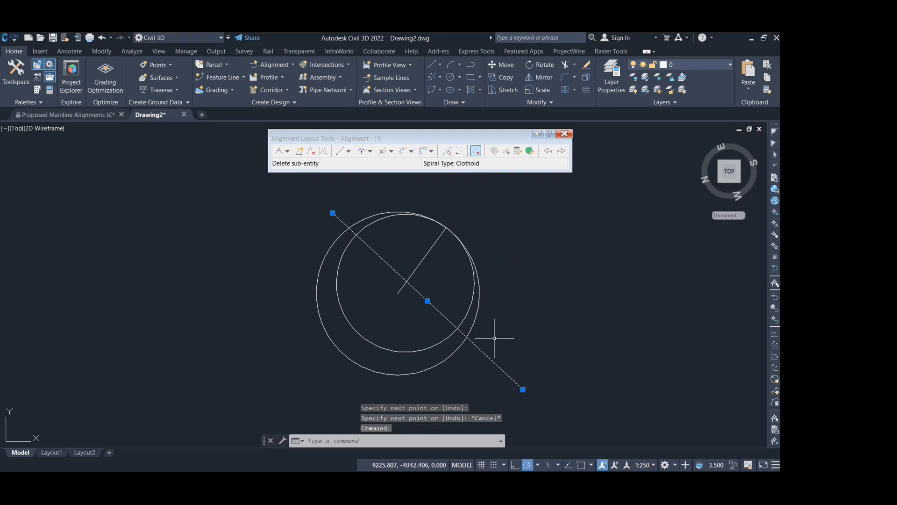
{"action": "type", "text": "tr"}
{"action": "key", "text": "Return"}
{"action": "left_click", "coordinate": [420, 372]}
{"action": "left_click", "coordinate": [388, 326]}
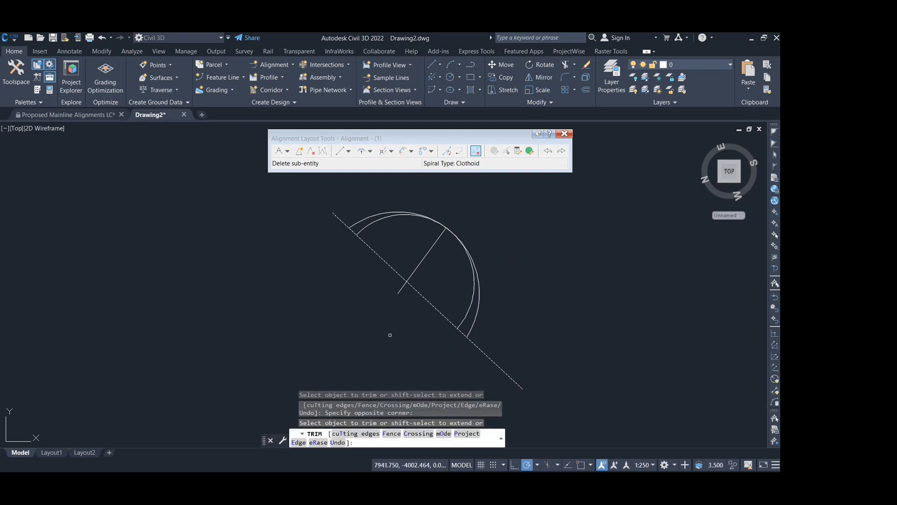
{"action": "key", "text": "Return"}
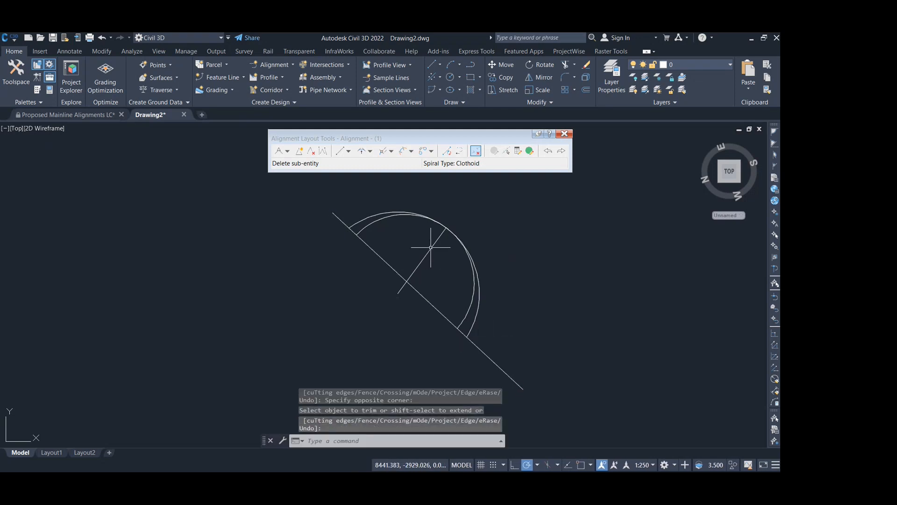
- Trim away the smaller circle's upper-left arc, using the radius line as the cutting edge
{"action": "left_click", "coordinate": [429, 249]}
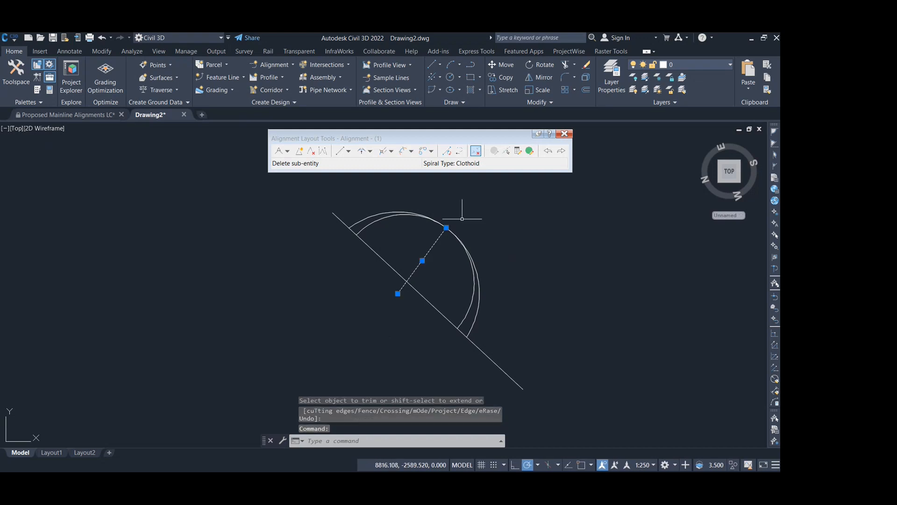
{"action": "type", "text": "tr"}
{"action": "key", "text": "Return"}
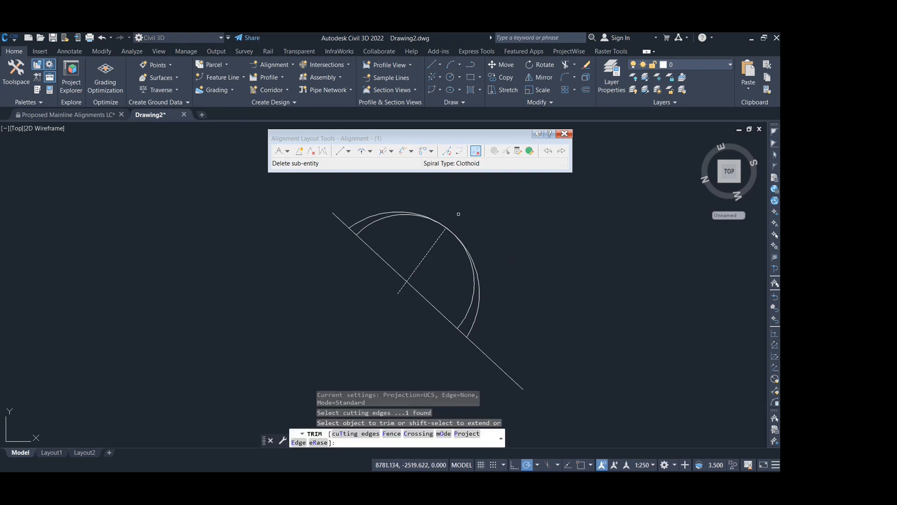
{"action": "left_click", "coordinate": [380, 219]}
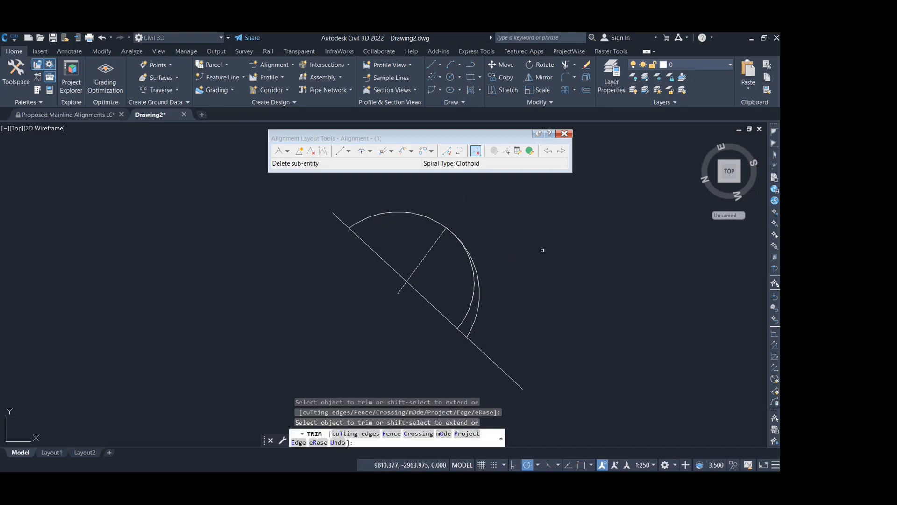
{"action": "key", "text": "Return"}
{"action": "left_click", "coordinate": [437, 225]}
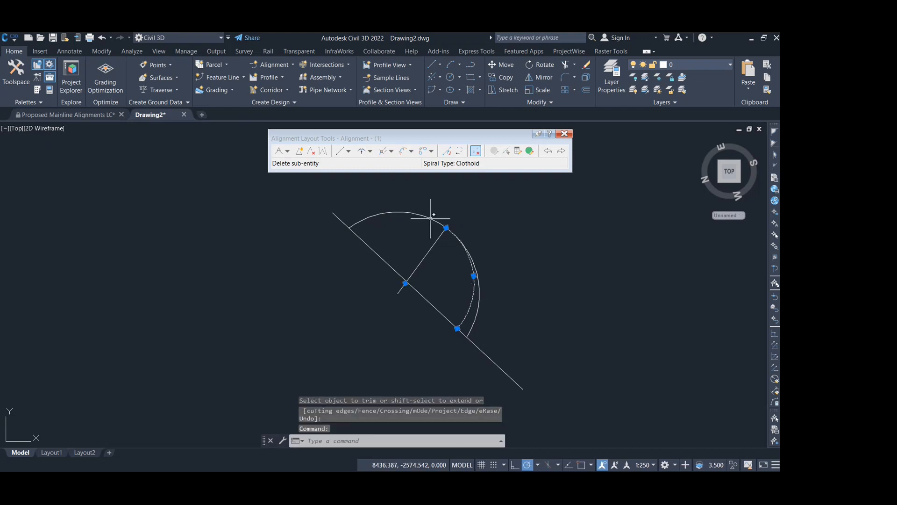
{"action": "key", "text": "Escape"}
{"action": "type", "text": "tr"}
{"action": "key", "text": "Return"}
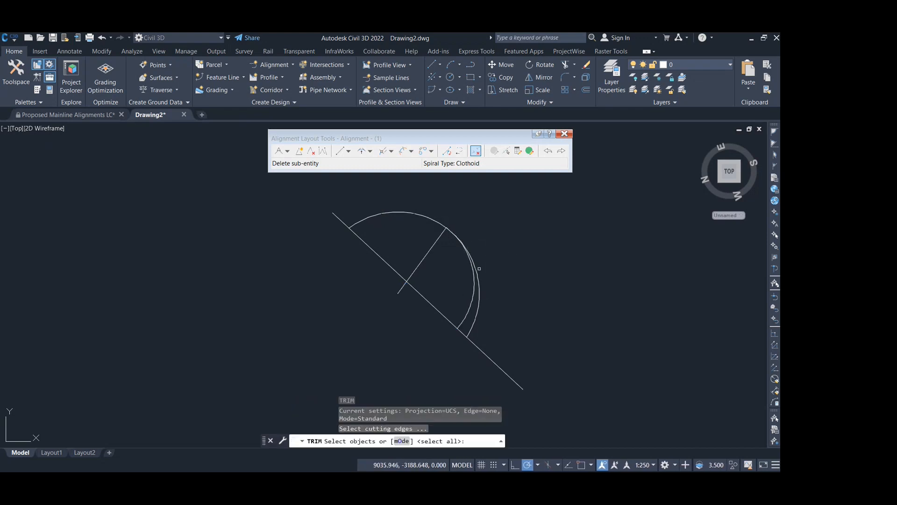
{"action": "left_click", "coordinate": [479, 281]}
{"action": "key", "text": "Escape"}
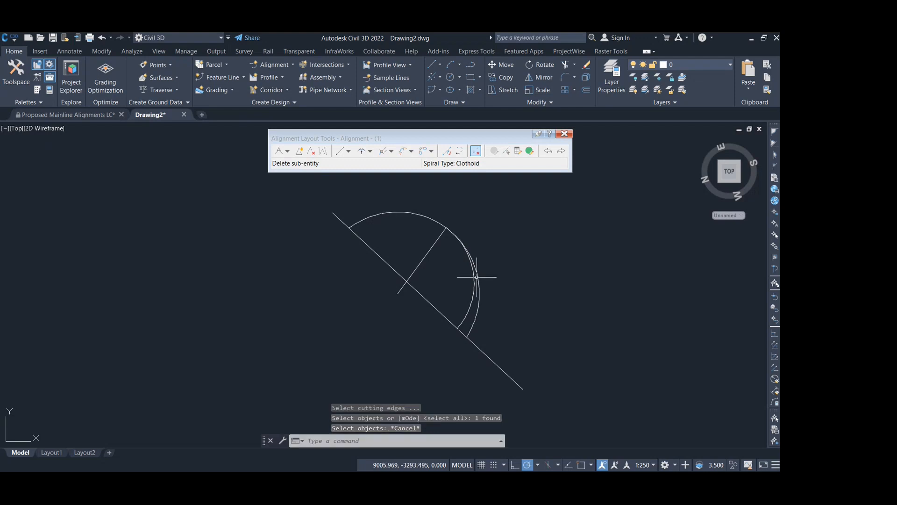
- Trim away the larger circle's arc to the right of the radius line, using that line as the cutting edge
{"action": "type", "text": "tr"}
{"action": "key", "text": "Return"}
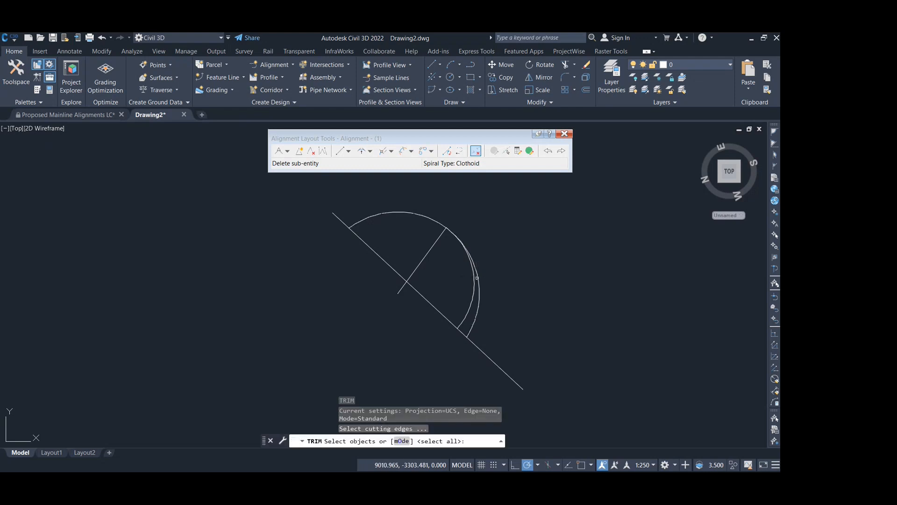
{"action": "left_click", "coordinate": [437, 241]}
{"action": "key", "text": "Return"}
{"action": "left_click", "coordinate": [478, 280]}
{"action": "key", "text": "Return"}
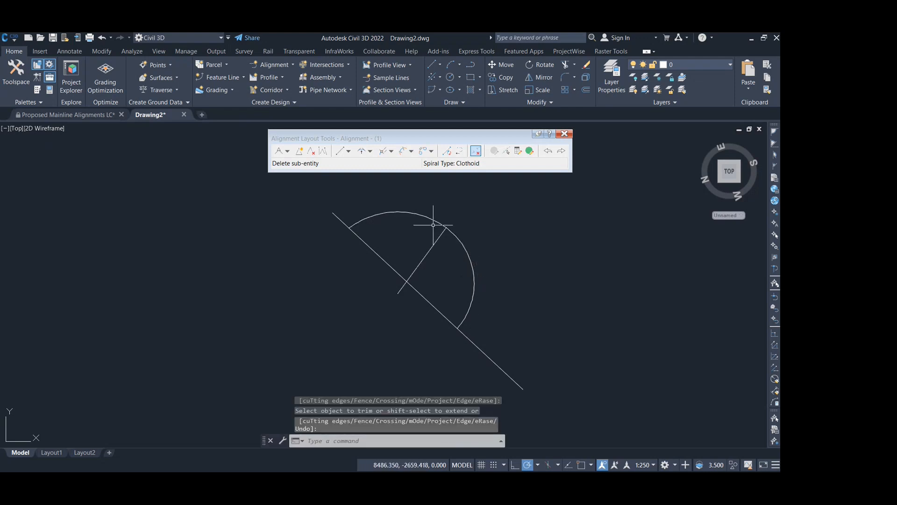
- Select both arcs to examine their centres and how they meet at the radius line's outer endpoint
{"action": "left_click", "coordinate": [430, 216]}
{"action": "left_click", "coordinate": [406, 210]}
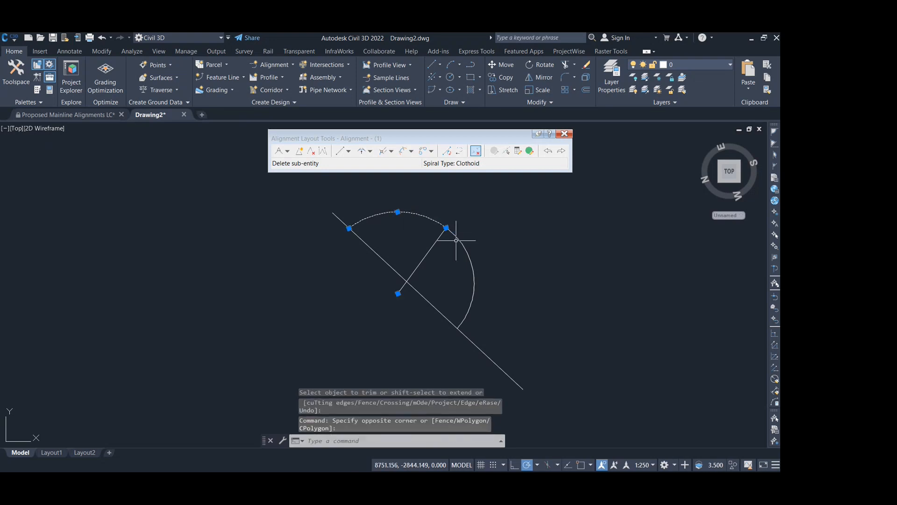
{"action": "left_click", "coordinate": [455, 240]}
{"action": "left_click", "coordinate": [441, 223]}
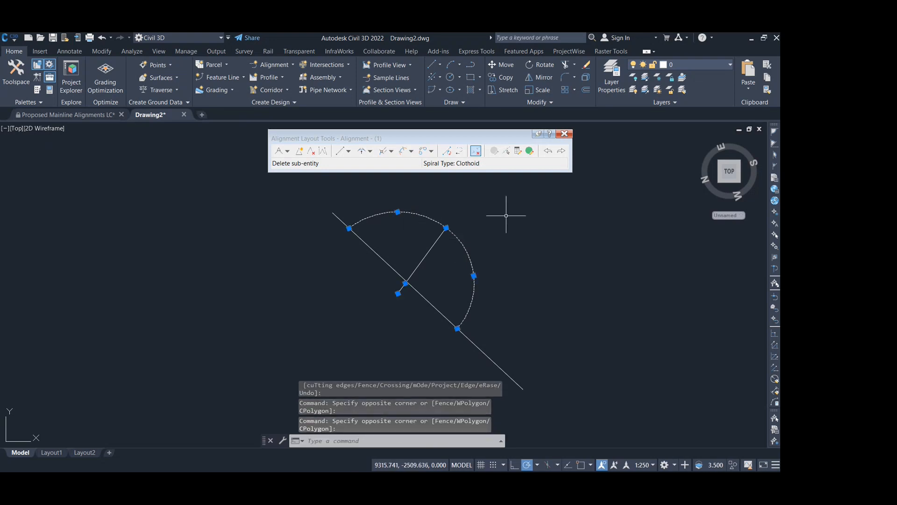
{"action": "key", "text": "Escape"}
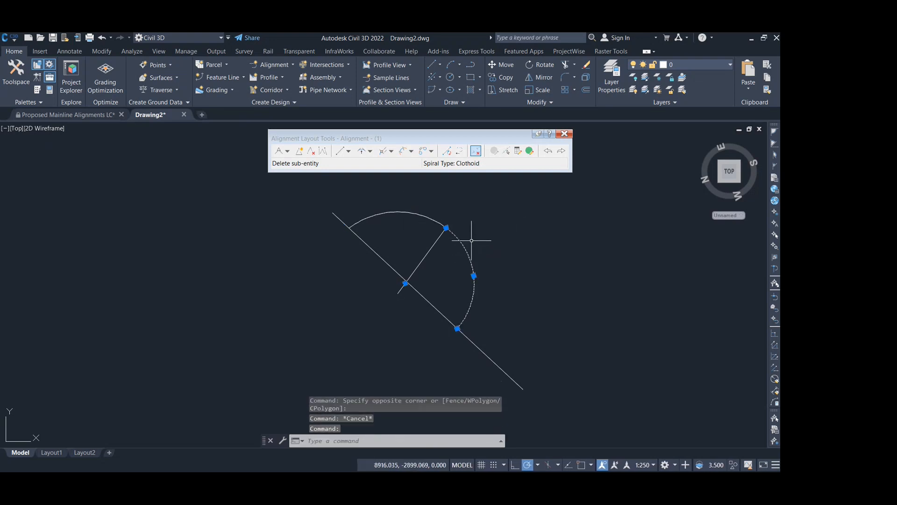
- Delete the smaller-radius arc and lengthen the remaining arc to just past the diagonal line
{"action": "key", "text": "Delete"}
{"action": "left_click", "coordinate": [439, 222]}
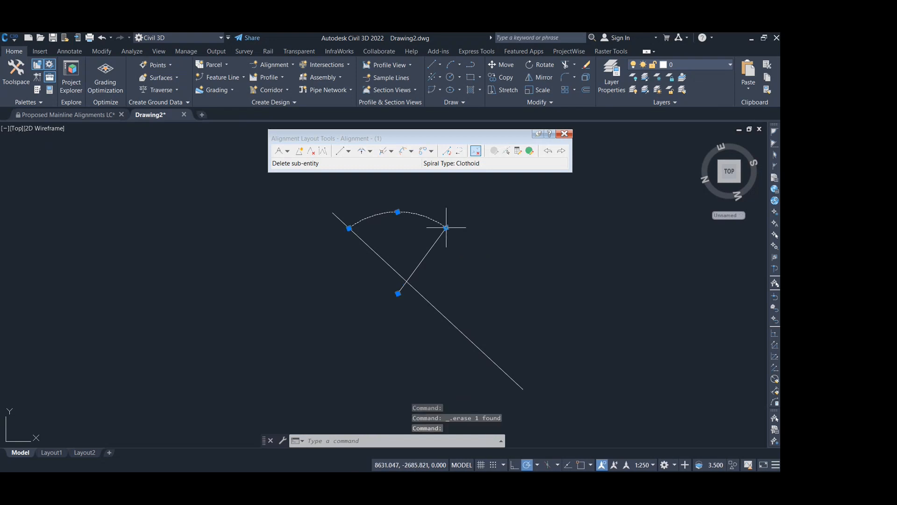
{"action": "mouse_move", "coordinate": [446, 228]}
{"action": "left_click", "coordinate": [479, 250]}
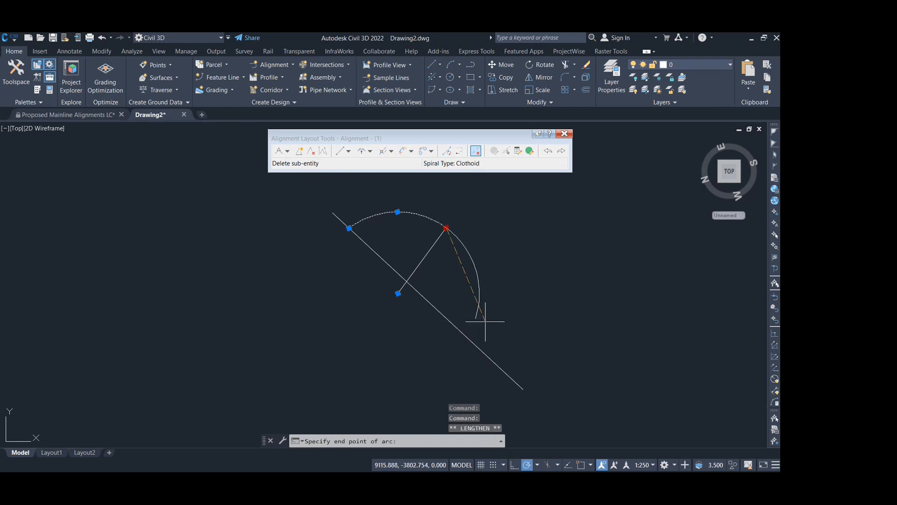
{"action": "left_click", "coordinate": [479, 351]}
- Draw a circle of about 102 radius on the lower-right part of the arc and shift it slightly right
{"action": "type", "text": "c"}
{"action": "key", "text": "Return"}
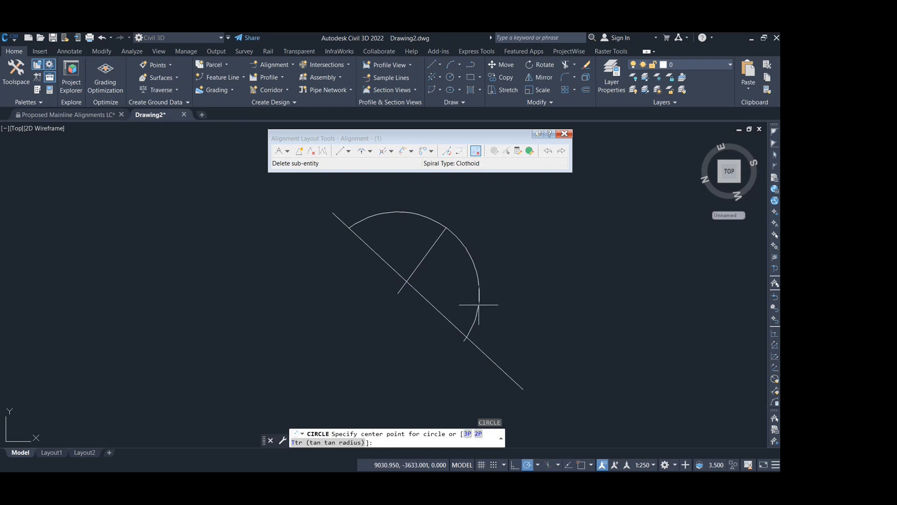
{"action": "left_click", "coordinate": [479, 305]}
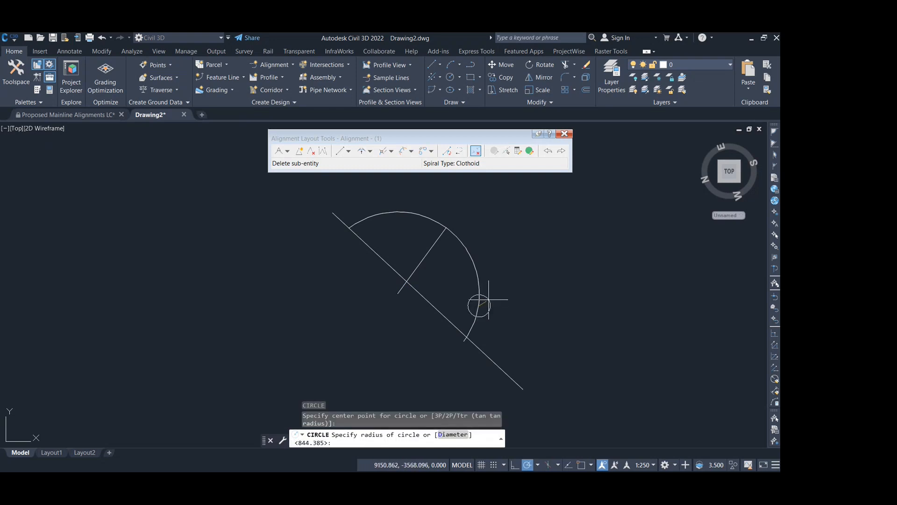
{"action": "left_click", "coordinate": [485, 299]}
{"action": "left_click", "coordinate": [485, 300]}
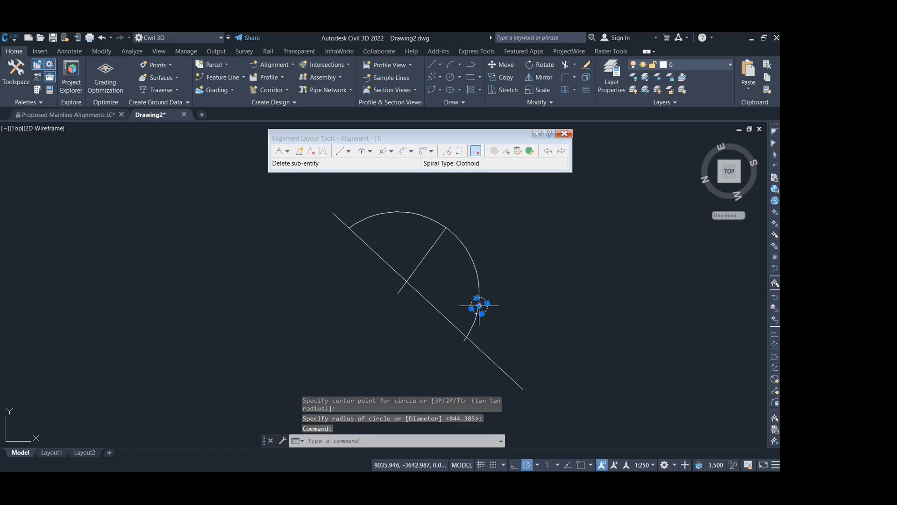
{"action": "left_click", "coordinate": [479, 306]}
{"action": "left_click", "coordinate": [483, 305]}
{"action": "key", "text": "Escape"}
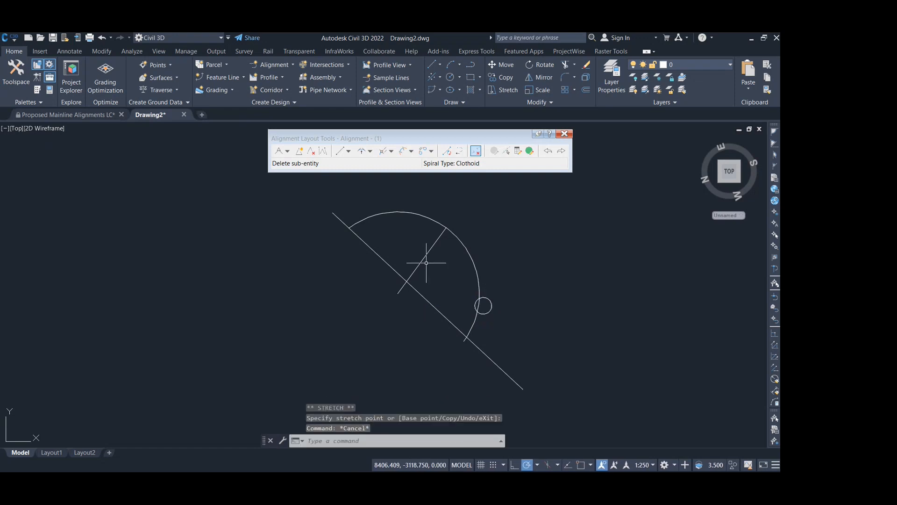
{"action": "type", "text": "c"}
{"action": "key", "text": "Return"}
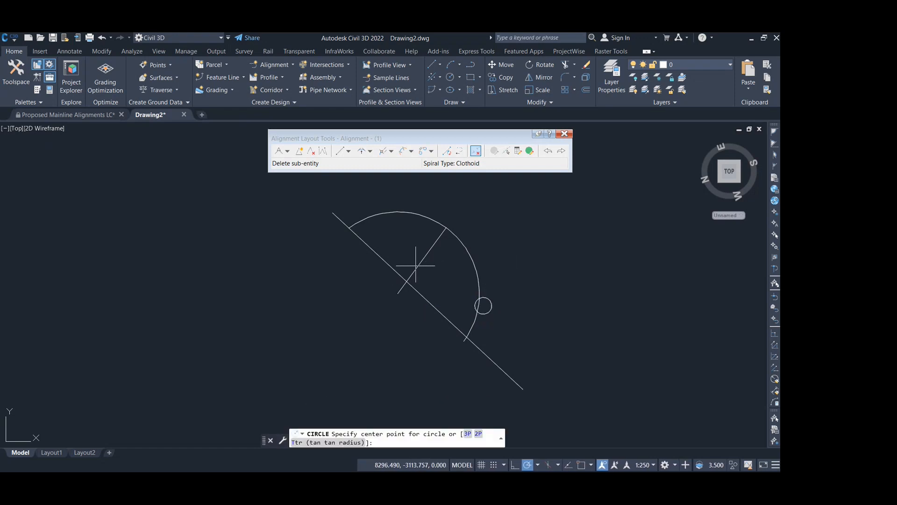
{"action": "right_click", "coordinate": [398, 294], "text": "shift"}
{"action": "key", "text": "e"}
{"action": "left_click", "coordinate": [397, 294]}
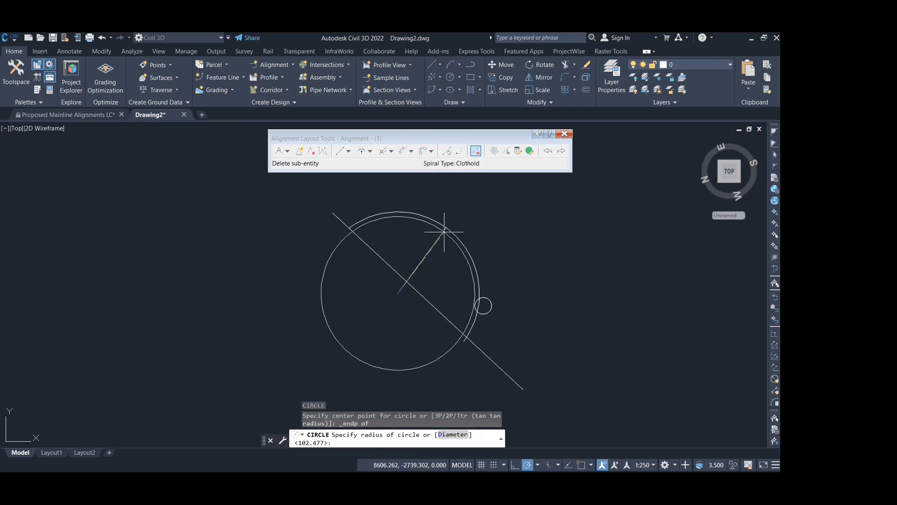
{"action": "key", "text": "Escape"}
- Draw a circle centred on the radius line near its crossing with the diagonal, passing through the radius line's outer endpoint
{"action": "key", "text": "Return"}
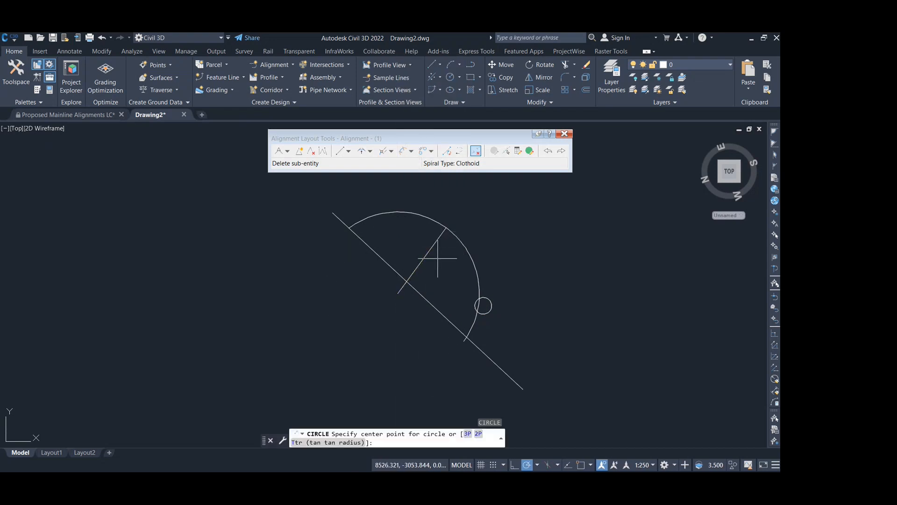
{"action": "right_click", "coordinate": [427, 259], "text": "shift"}
{"action": "key", "text": "e"}
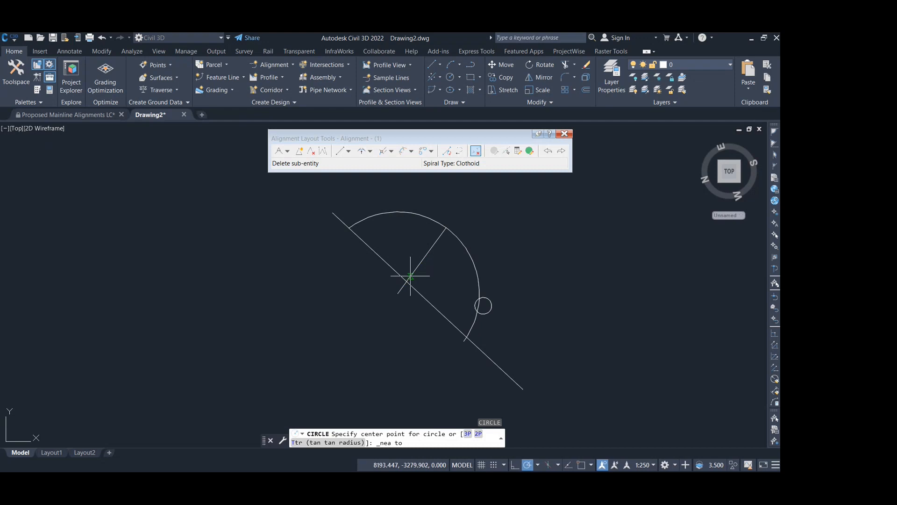
{"action": "left_click", "coordinate": [410, 275]}
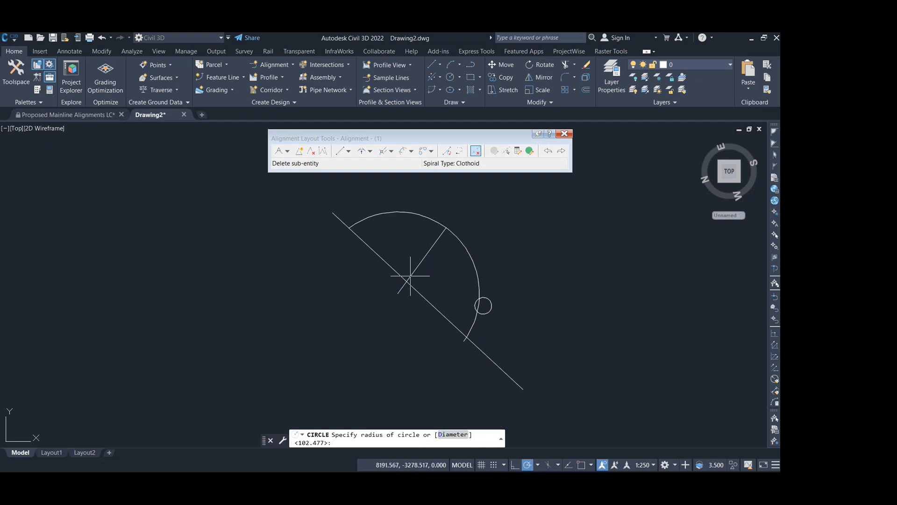
{"action": "right_click", "coordinate": [446, 230], "text": "shift"}
{"action": "key", "text": "e"}
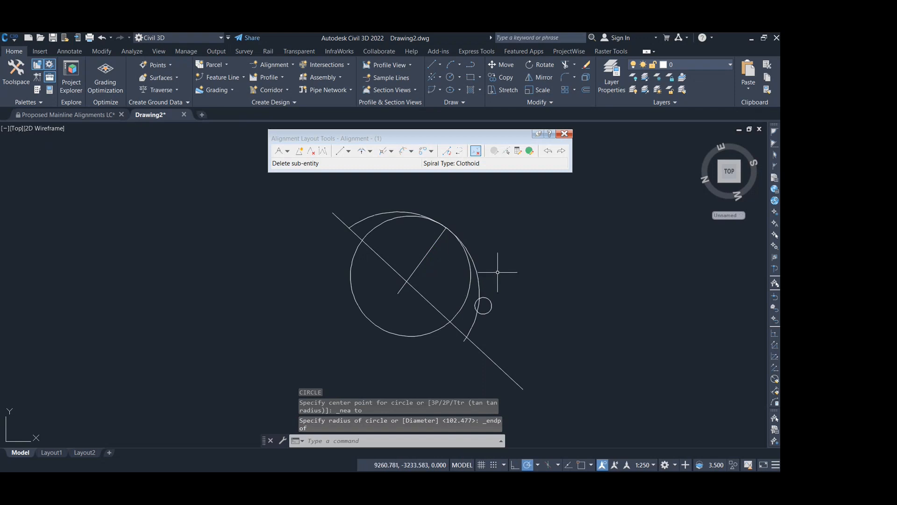
- Trim away the new circle's lower portion, using the diagonal line as the cutting edge
{"action": "type", "text": "r"}
{"action": "key", "text": "Return"}
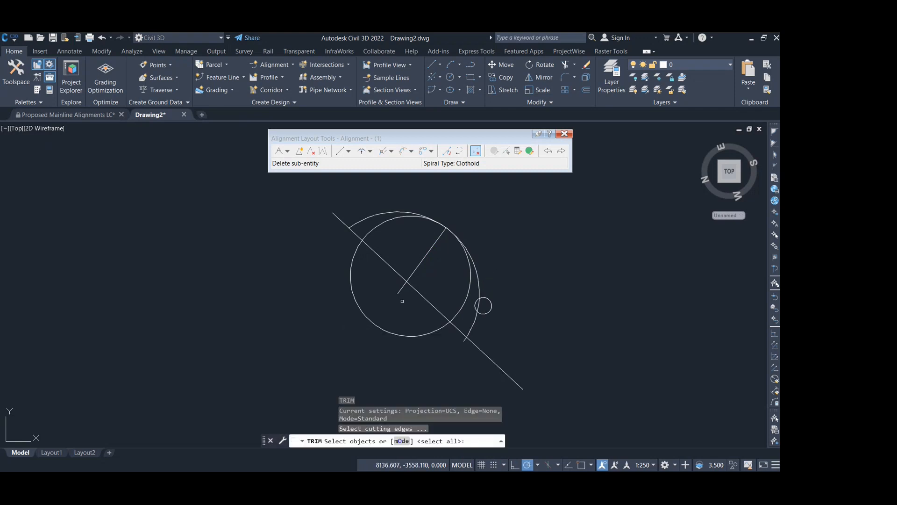
{"action": "left_click", "coordinate": [414, 288]}
{"action": "key", "text": "Return"}
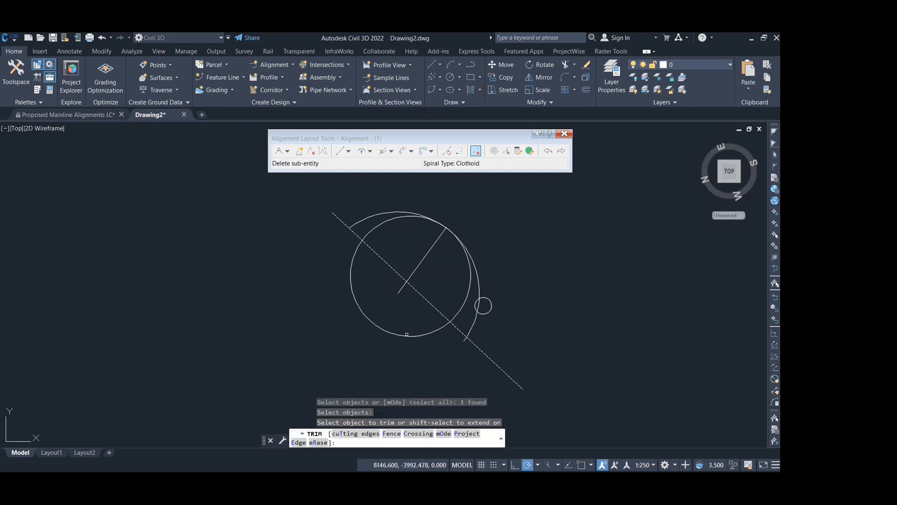
{"action": "left_click", "coordinate": [408, 336]}
{"action": "key", "text": "Return"}
- Using the radius line as cutting edge, trim the smaller arc to its left and the larger arc to its right
{"action": "left_click", "coordinate": [424, 258]}
{"action": "key", "text": "Return"}
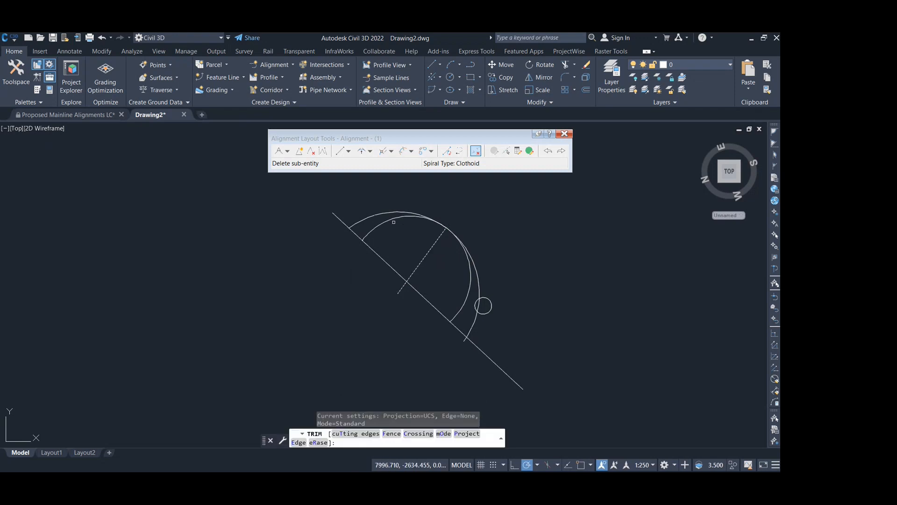
{"action": "left_click", "coordinate": [393, 219]}
{"action": "left_click", "coordinate": [471, 252]}
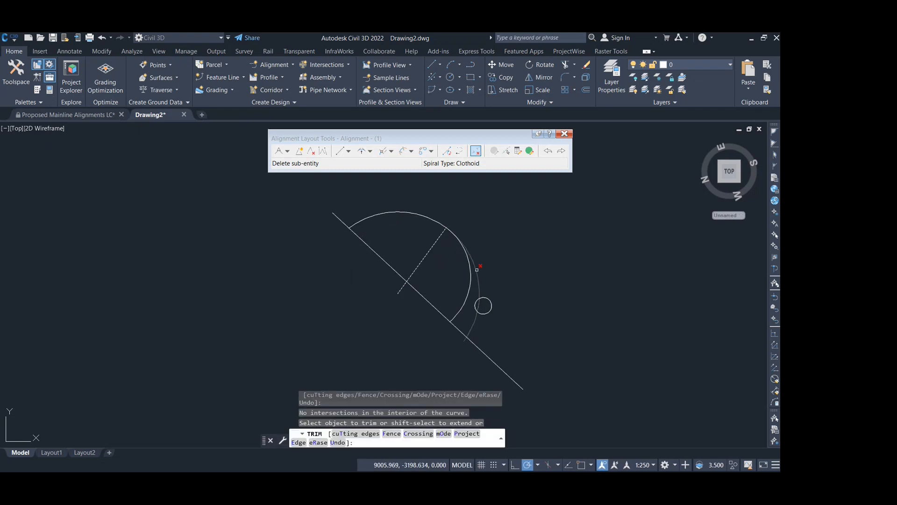
{"action": "key", "text": "Return"}
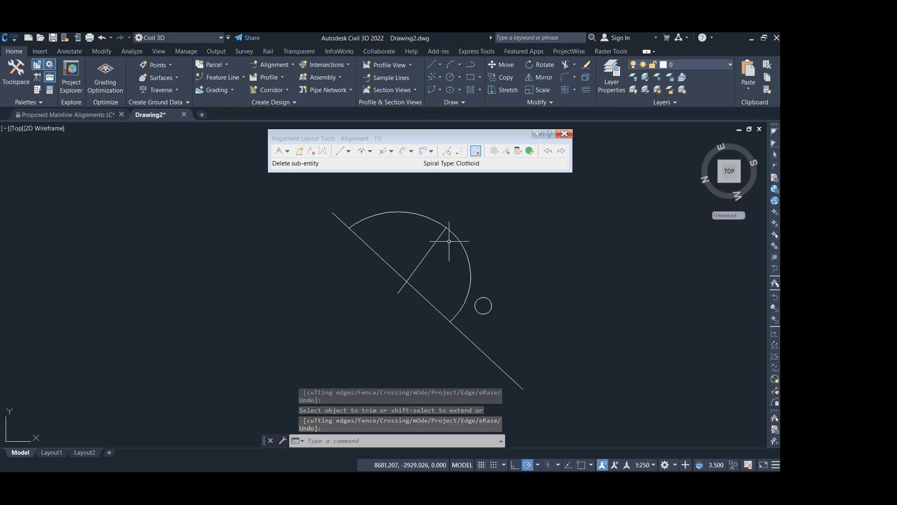
- Select the larger arc to examine its centre and its endpoint on the radius line
{"action": "left_click", "coordinate": [429, 218]}
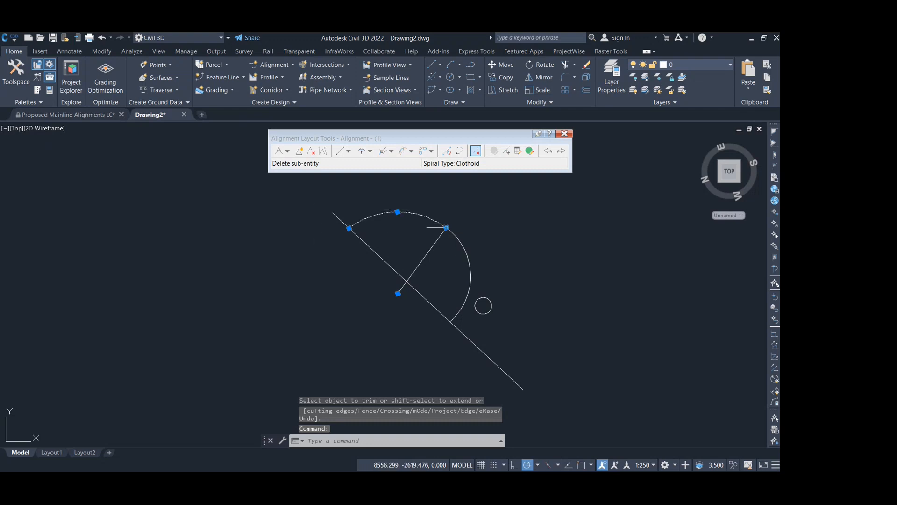
{"action": "key", "text": "Escape"}
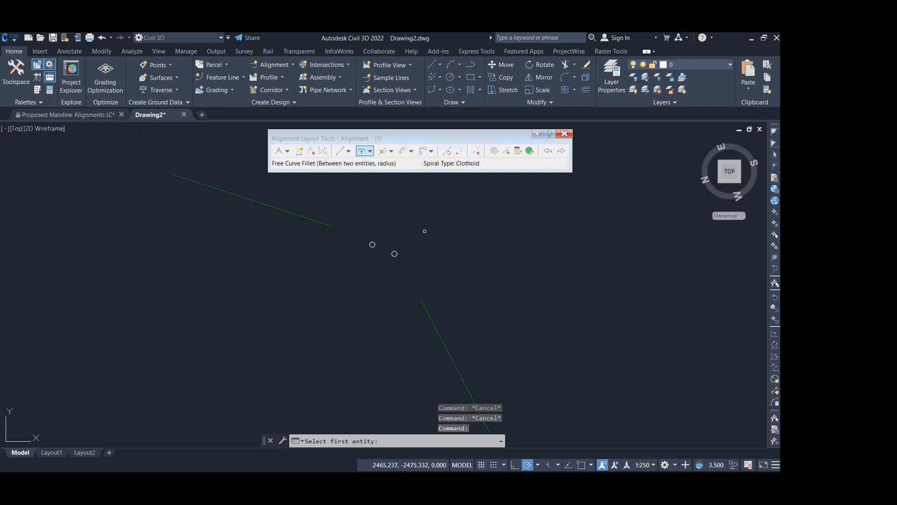
{"action": "key", "text": "Escape"}
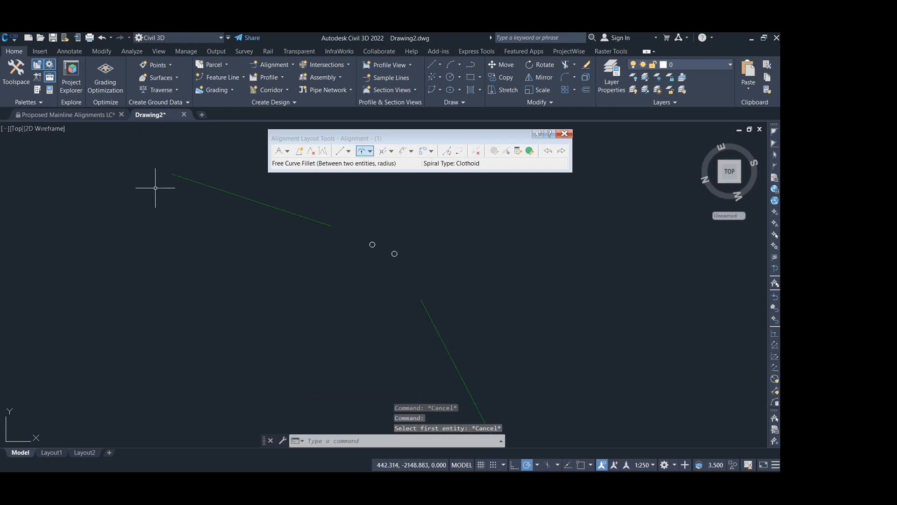
- Add a free curve fillet between the two alignment tangents with a solution angle less than 180° and a 1000 m radius
{"action": "left_click", "coordinate": [363, 152]}
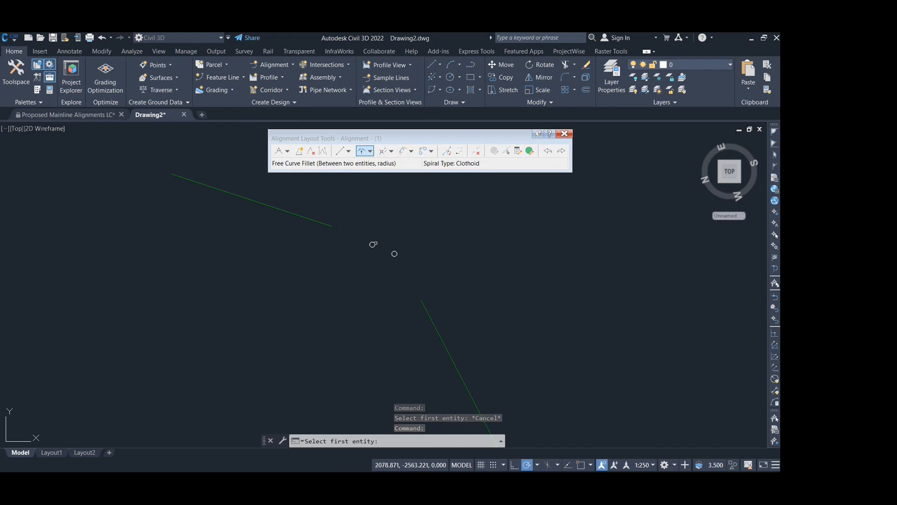
{"action": "scroll", "coordinate": [379, 249], "scroll_direction": "up", "scroll_amount": 2}
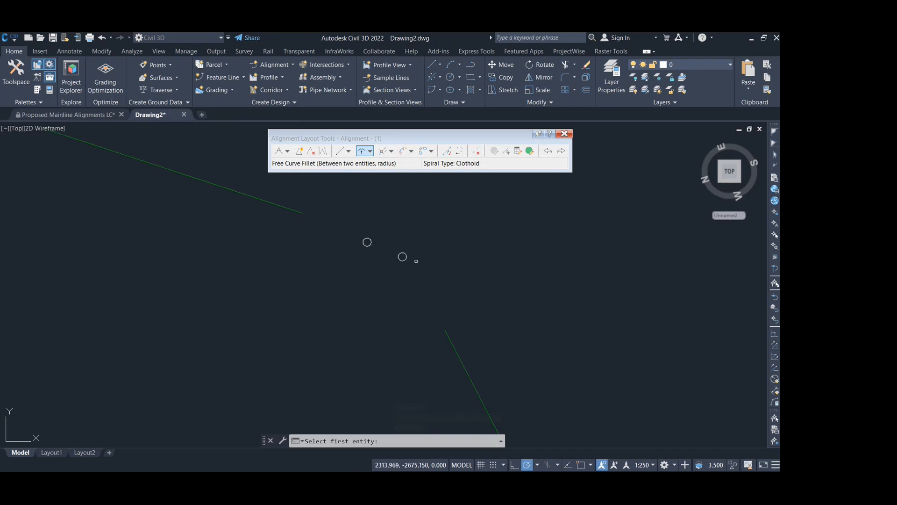
{"action": "scroll", "coordinate": [418, 272], "scroll_direction": "down", "scroll_amount": 2}
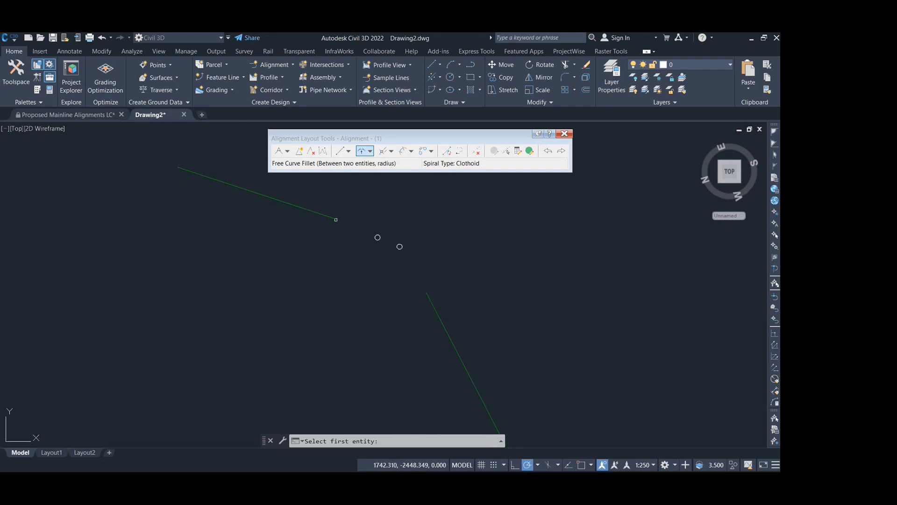
{"action": "left_click", "coordinate": [333, 219]}
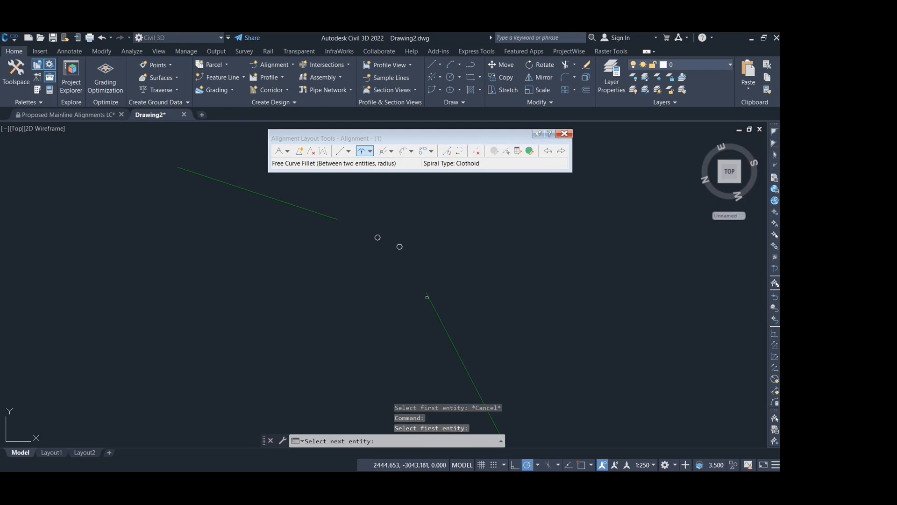
{"action": "left_click", "coordinate": [428, 298]}
{"action": "type", "text": "1"}
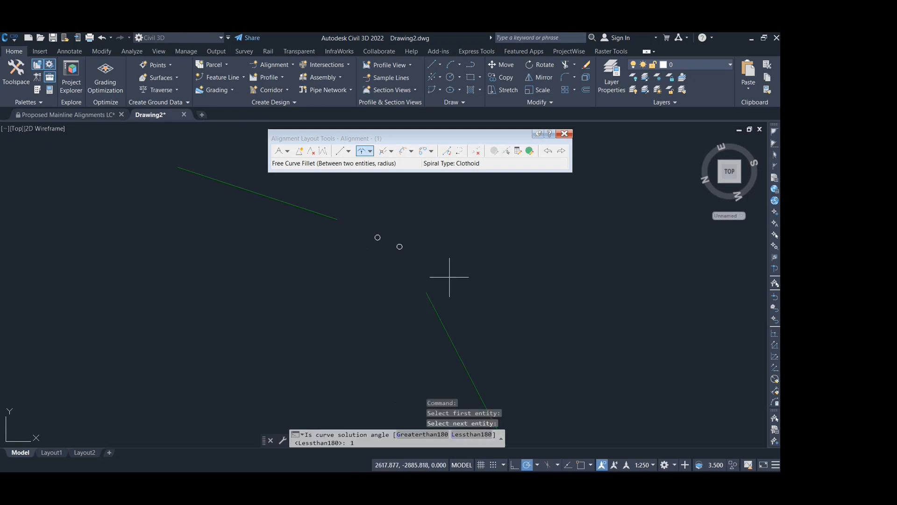
{"action": "type", "text": "0"}
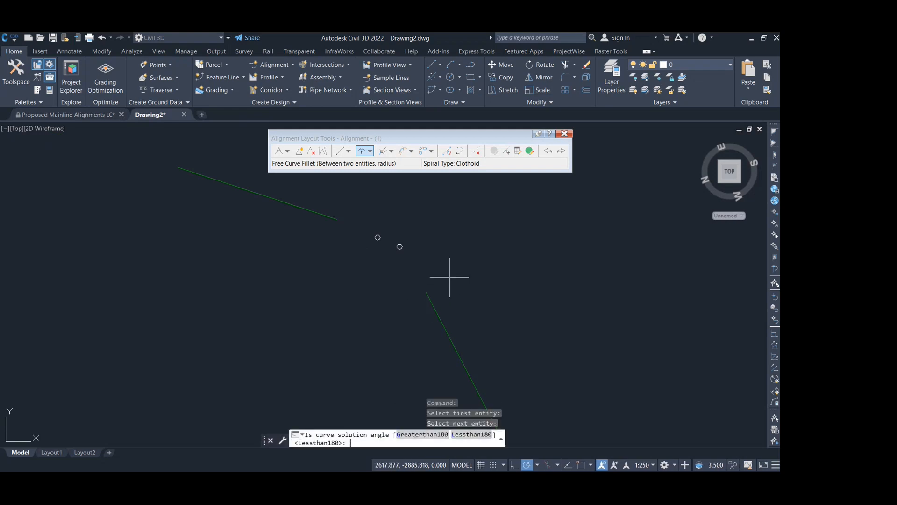
{"action": "key", "text": "Return"}
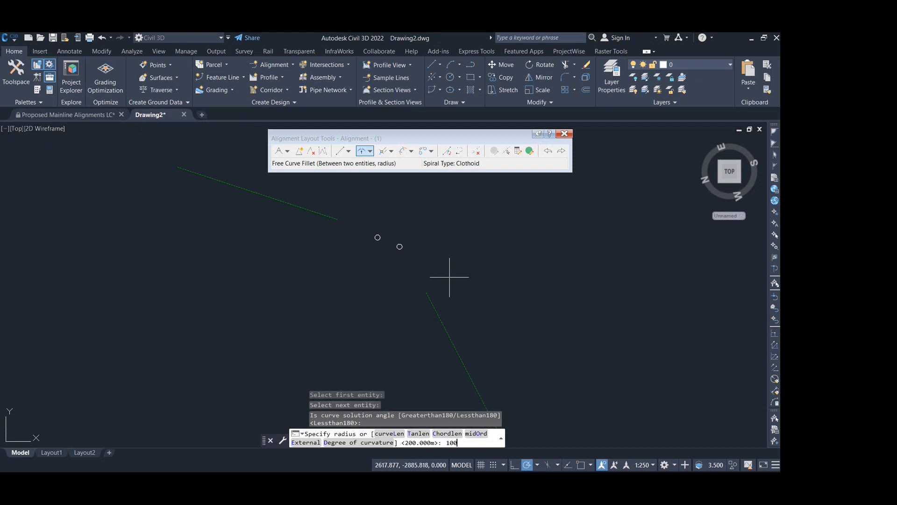
{"action": "key", "text": "Return"}
{"action": "key", "text": "Return"}
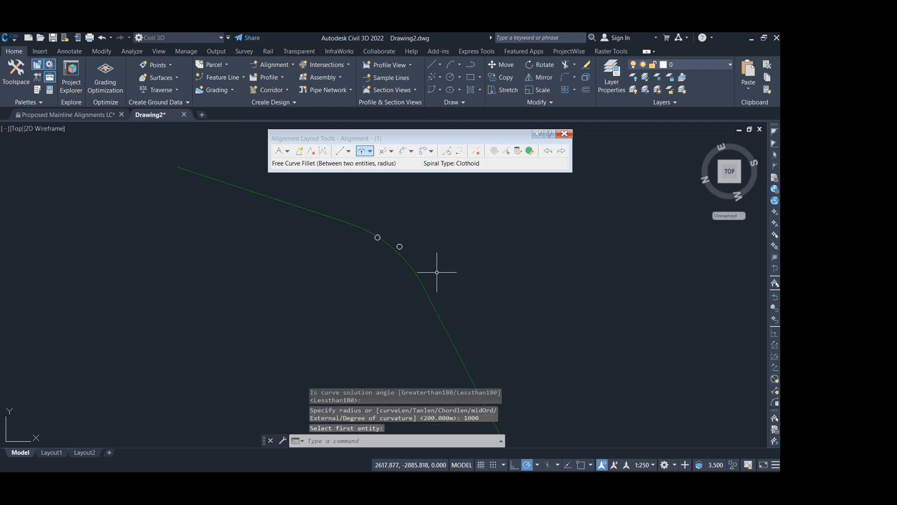
{"action": "scroll", "coordinate": [371, 237], "scroll_direction": "up", "scroll_amount": 2}
{"action": "scroll", "coordinate": [377, 231], "scroll_direction": "up", "scroll_amount": 1}
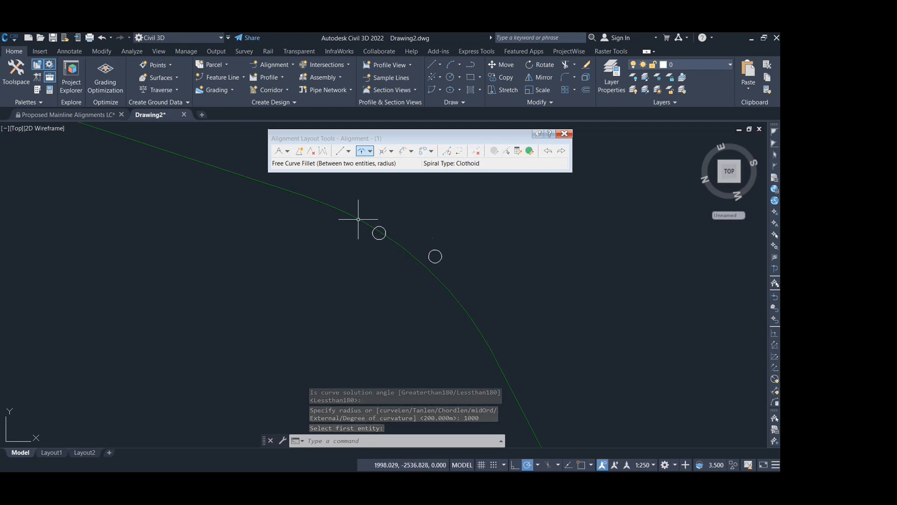
{"action": "scroll", "coordinate": [362, 220], "scroll_direction": "down", "scroll_amount": 1}
{"action": "left_click", "coordinate": [364, 222]}
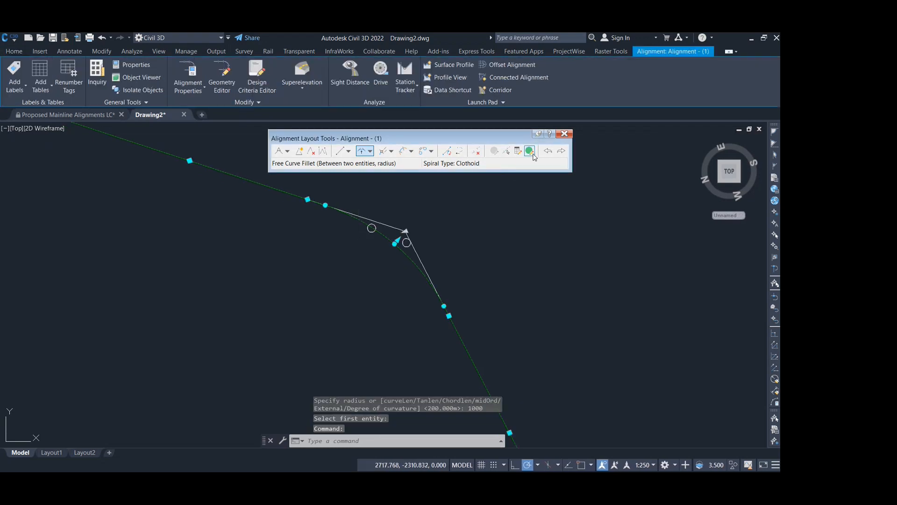
{"action": "key", "text": "Escape"}
{"action": "key", "text": "Escape"}
{"action": "double_click", "coordinate": [353, 215]}
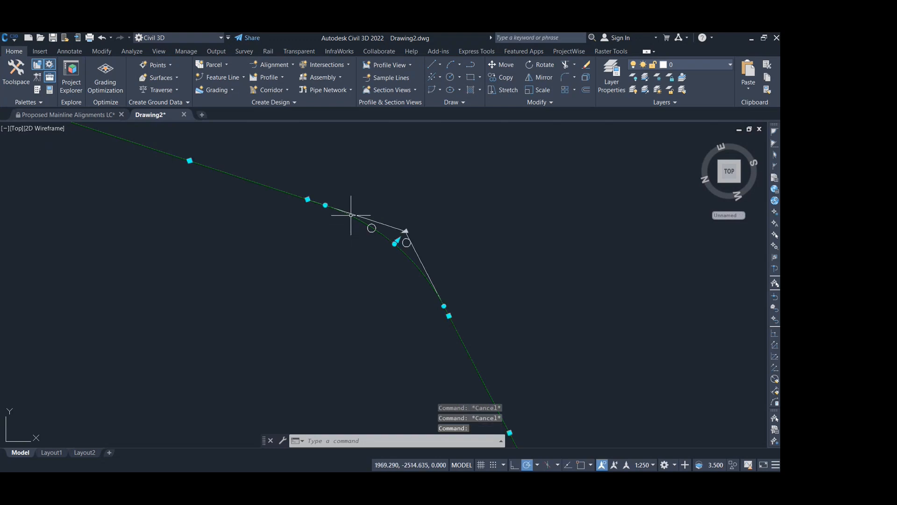
{"action": "key", "text": "Escape"}
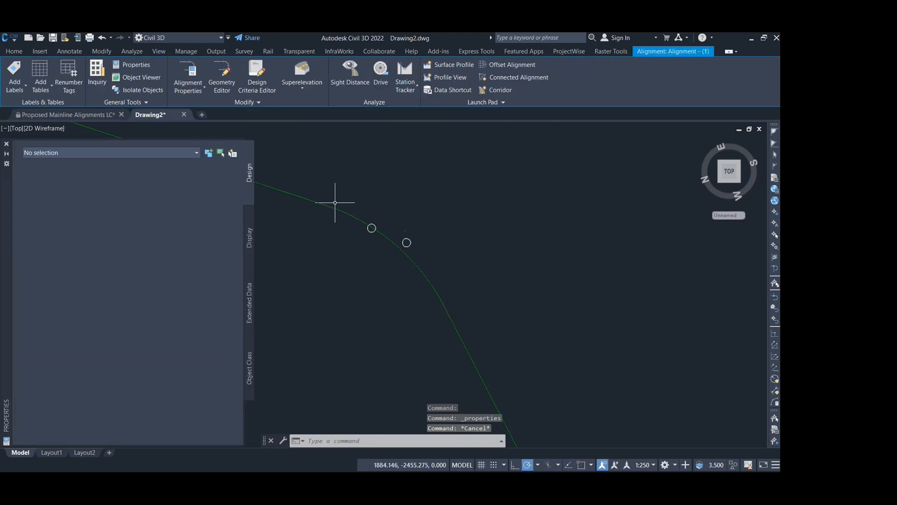
- Close the properties display, open the geometry editor for the selected alignment and show its entities table
{"action": "left_click", "coordinate": [317, 218]}
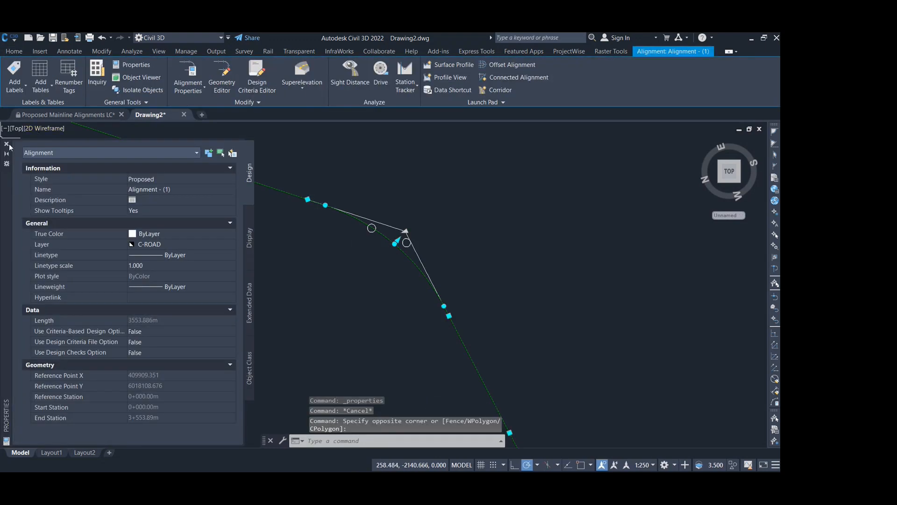
{"action": "left_click", "coordinate": [7, 144]}
{"action": "left_click", "coordinate": [217, 79]}
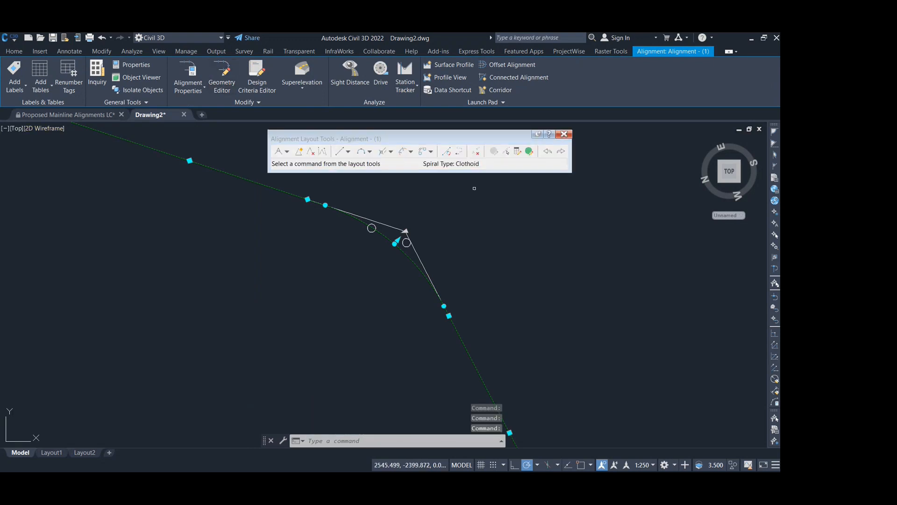
{"action": "left_click", "coordinate": [529, 151]}
{"action": "middle_click_drag", "start_coordinate": [436, 281], "coordinate": [386, 338]}
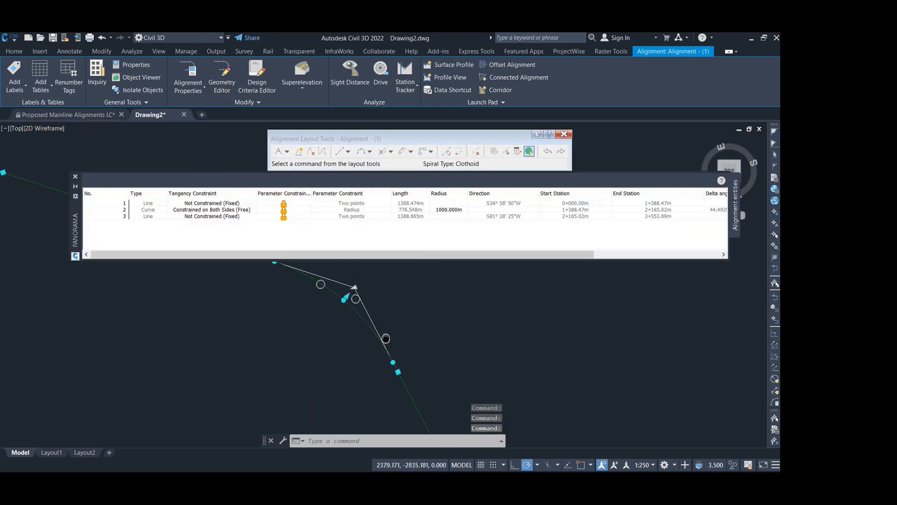
- Set the alignment curve's radius to 600 m, check it against the two small circles and close the entities table
{"action": "double_click", "coordinate": [451, 210]}
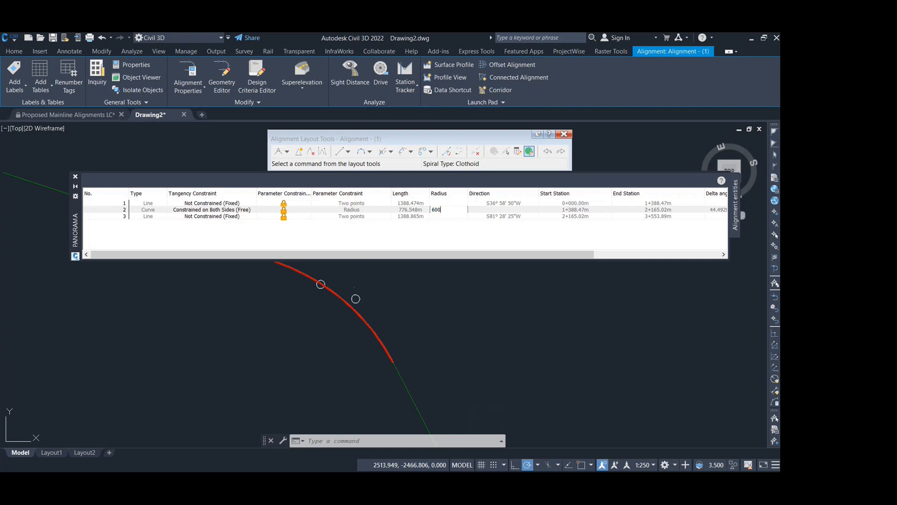
{"action": "type", "text": "600"}
{"action": "key", "text": "Return"}
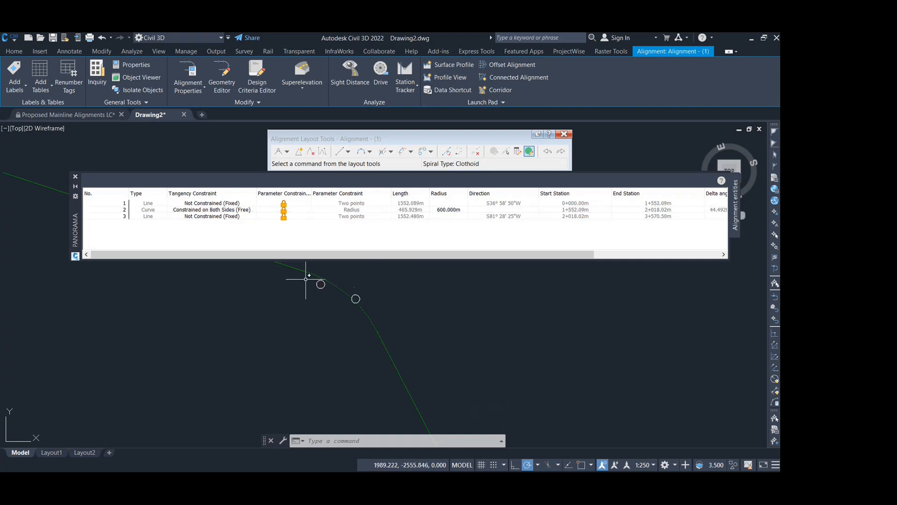
{"action": "scroll", "coordinate": [338, 296], "scroll_direction": "up", "scroll_amount": 2}
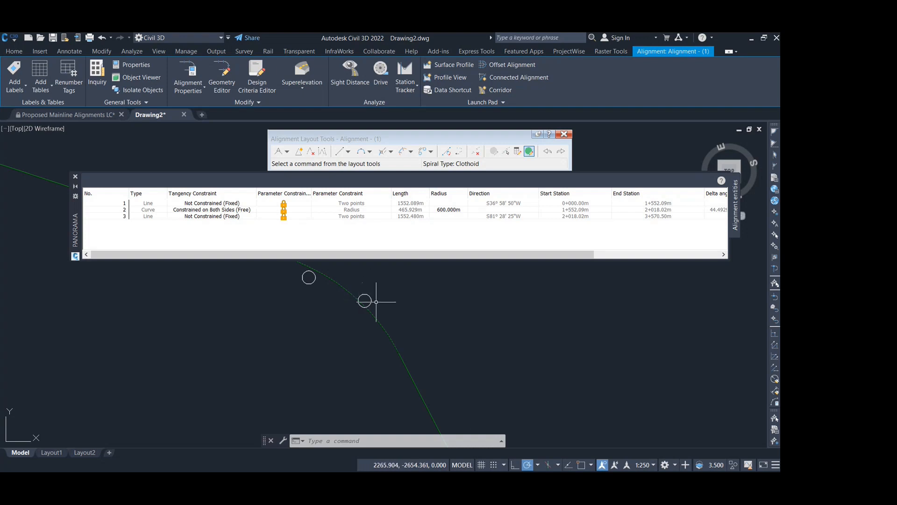
{"action": "scroll", "coordinate": [374, 300], "scroll_direction": "down", "scroll_amount": 1}
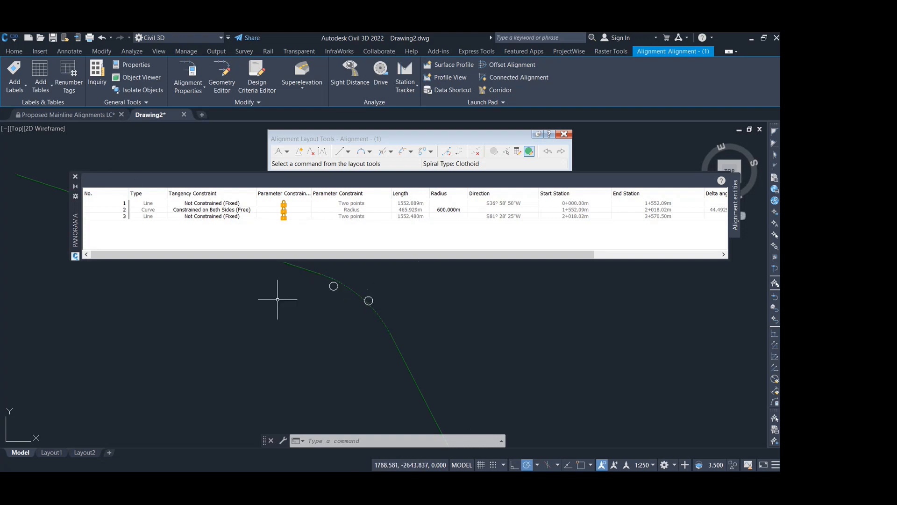
{"action": "left_click", "coordinate": [75, 176]}
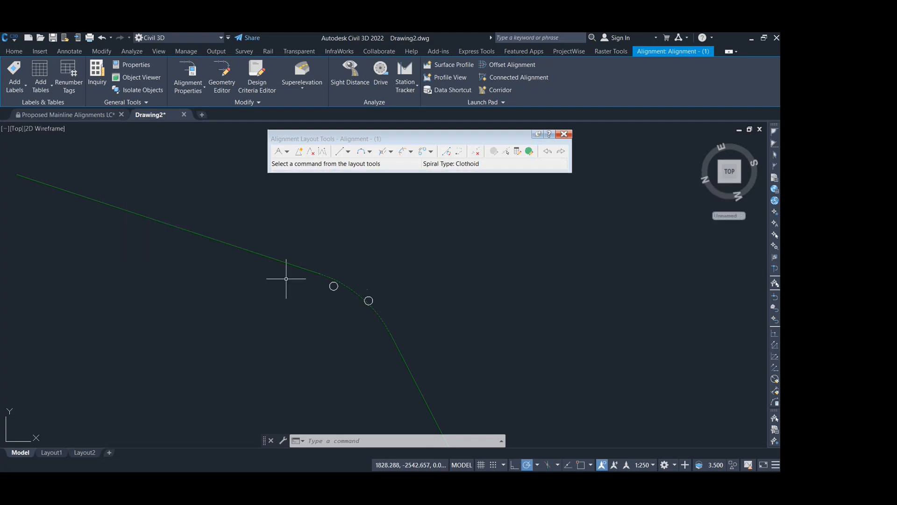
{"action": "key", "text": "Escape"}
- Trace the alignment curve with a three-point arc snapped to its start point, midpoint and end point
{"action": "type", "text": "arc"}
{"action": "key", "text": "Return"}
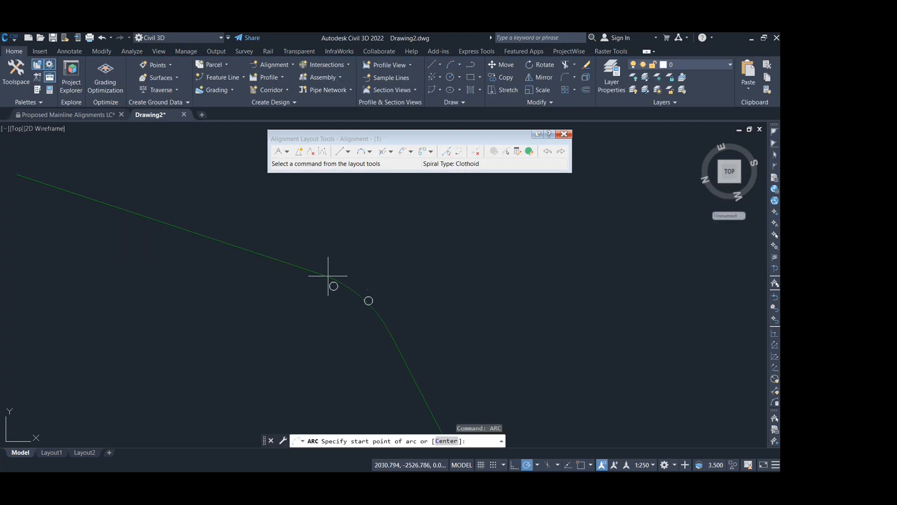
{"action": "scroll", "coordinate": [330, 276], "scroll_direction": "up", "scroll_amount": 2}
{"action": "right_click", "coordinate": [318, 270], "text": "shift"}
{"action": "key", "text": "e"}
{"action": "left_click", "coordinate": [317, 270]}
{"action": "right_click", "coordinate": [363, 293], "text": "shift"}
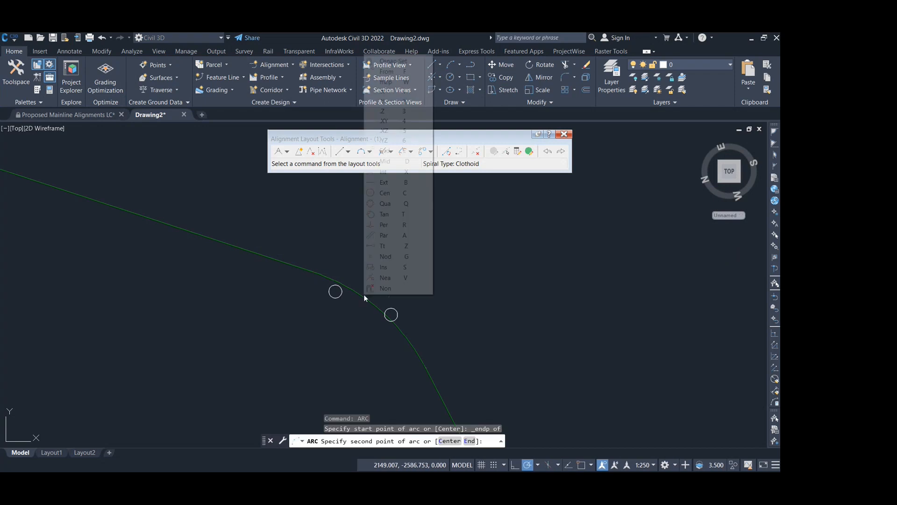
{"action": "key", "text": "m"}
{"action": "left_click", "coordinate": [360, 296]}
{"action": "right_click", "coordinate": [420, 379], "text": "shift"}
{"action": "key", "text": "e"}
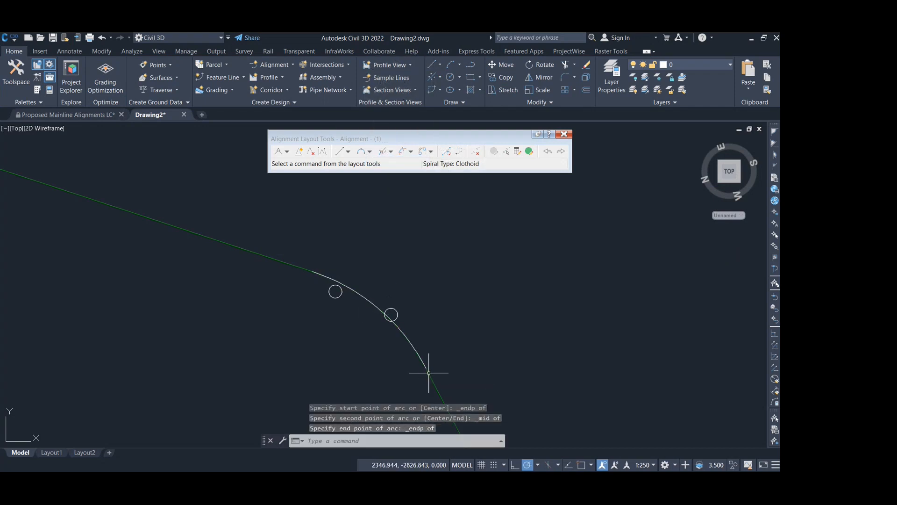
- Reopen the alignment's entities table and set the curve's radius to 1000 m
{"action": "key", "text": "Escape"}
{"action": "left_click", "coordinate": [427, 376]}
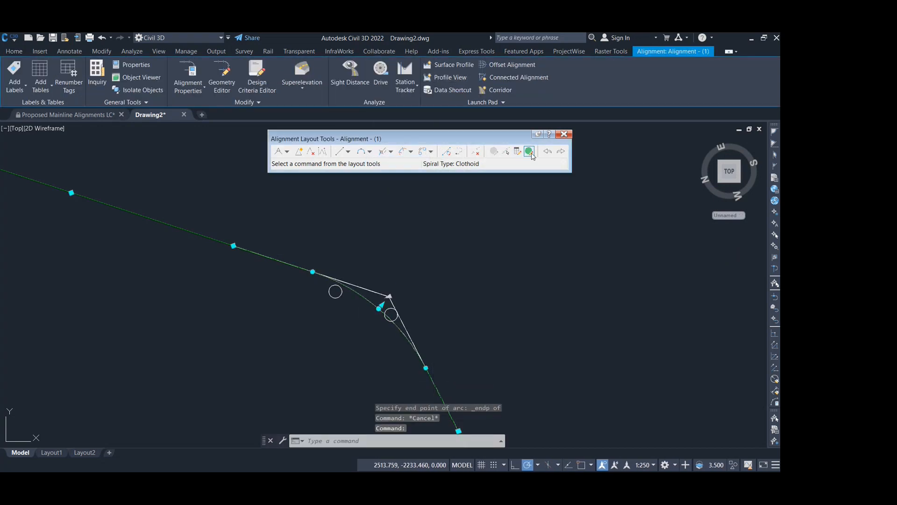
{"action": "left_click", "coordinate": [529, 152]}
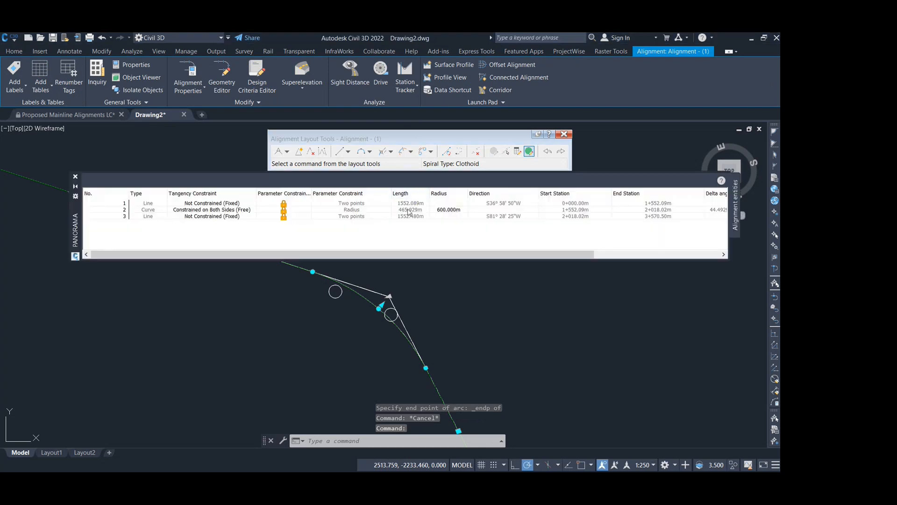
{"action": "left_click", "coordinate": [453, 213]}
{"action": "left_click", "coordinate": [452, 213]}
{"action": "type", "text": "1"}
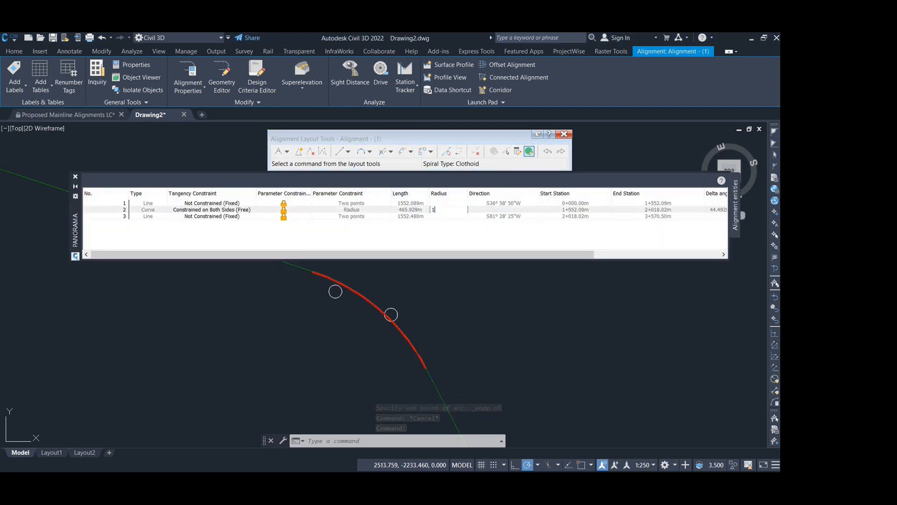
{"action": "type", "text": "000"}
{"action": "key", "text": "Return"}
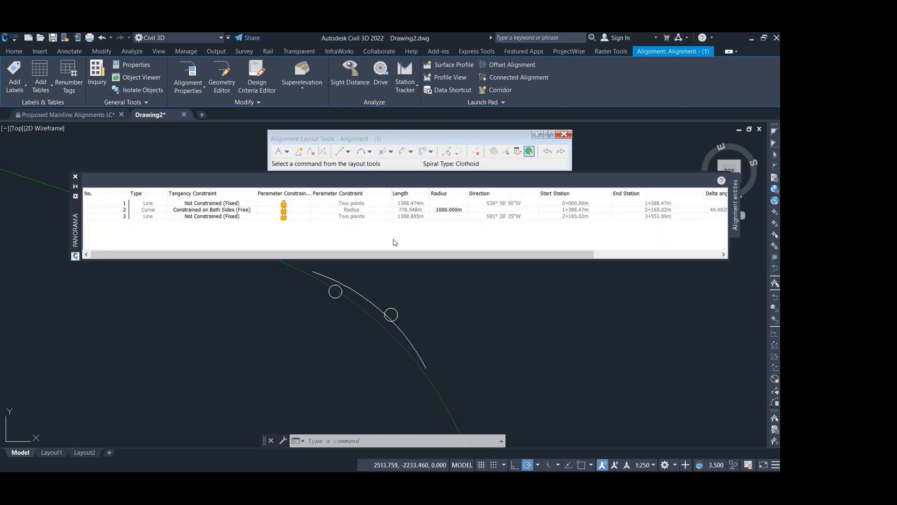
- Trace the enlarged alignment curve with a three-point arc snapped to its start point, midpoint and end point
{"action": "type", "text": "arc"}
{"action": "key", "text": "Return"}
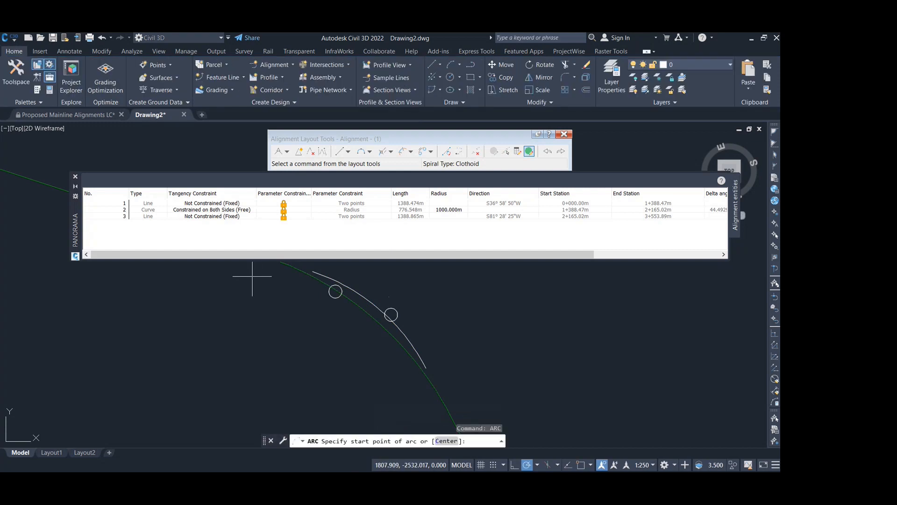
{"action": "right_click", "coordinate": [284, 275], "text": "shift"}
{"action": "key", "text": "e"}
{"action": "left_click", "coordinate": [282, 275]}
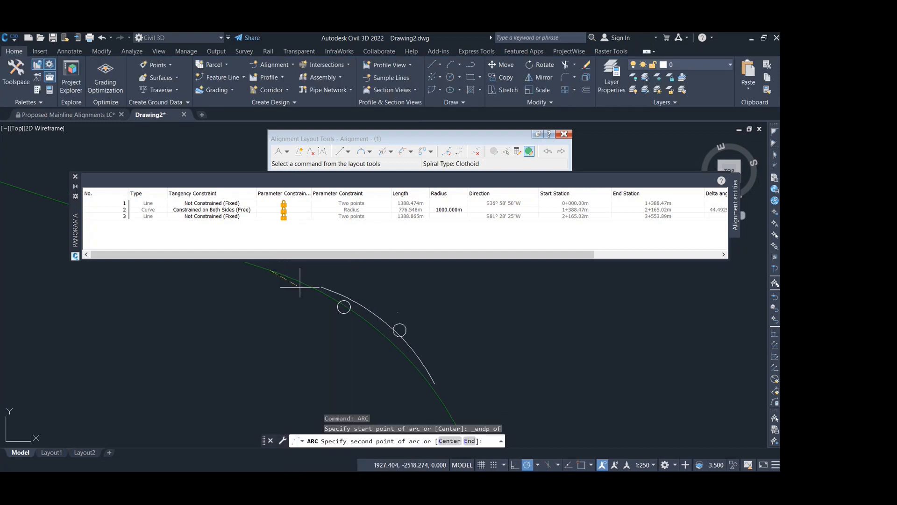
{"action": "right_click", "coordinate": [380, 332], "text": "shift"}
{"action": "key", "text": "m"}
{"action": "left_click", "coordinate": [379, 331]}
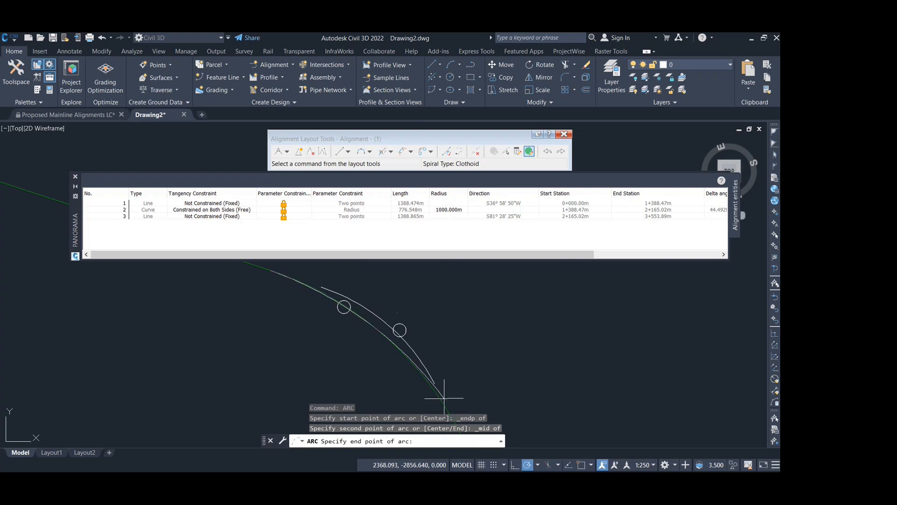
{"action": "middle_click_drag", "start_coordinate": [454, 409], "coordinate": [452, 363]}
{"action": "right_click", "coordinate": [450, 367], "text": "shift"}
{"action": "key", "text": "e"}
{"action": "left_click", "coordinate": [449, 369]}
{"action": "key", "text": "Escape"}
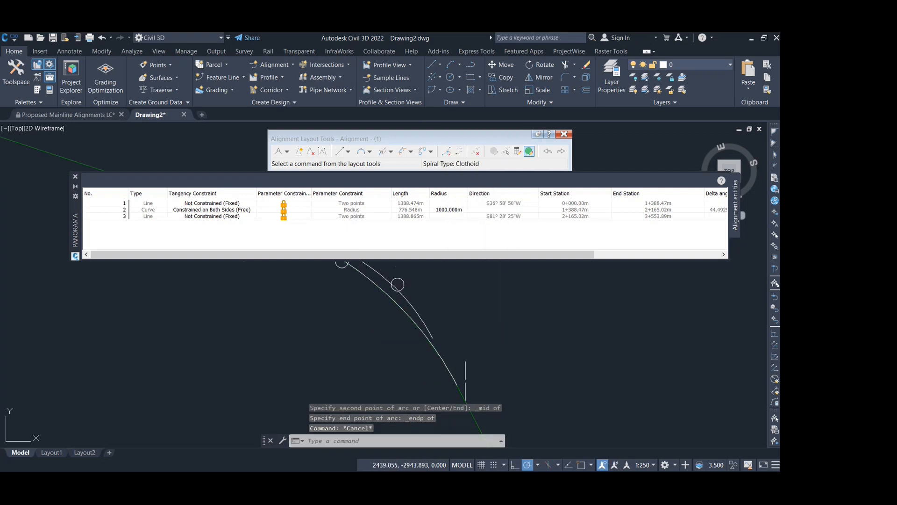
- Bring the alignment to the front of the display order, above the traced arcs
{"action": "left_click", "coordinate": [465, 394]}
{"action": "right_click", "coordinate": [410, 322]}
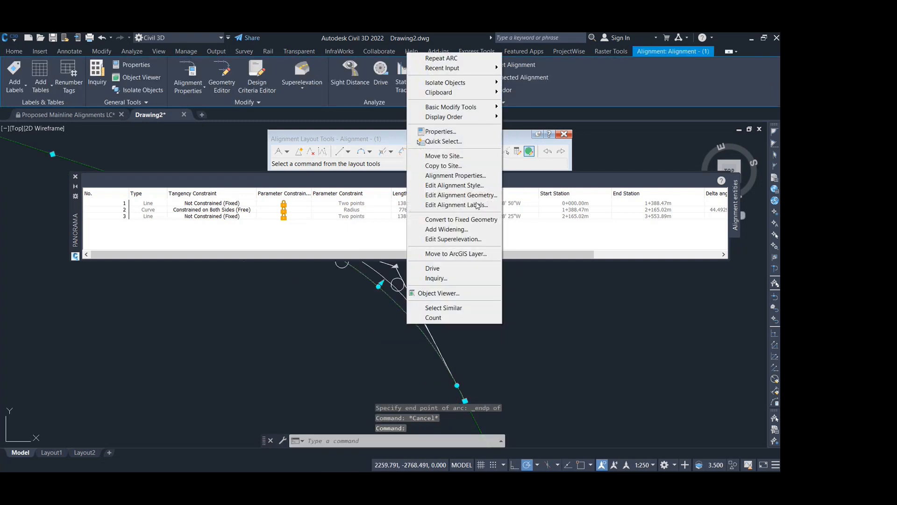
{"action": "mouse_move", "coordinate": [480, 118]}
{"action": "left_click", "coordinate": [542, 119]}
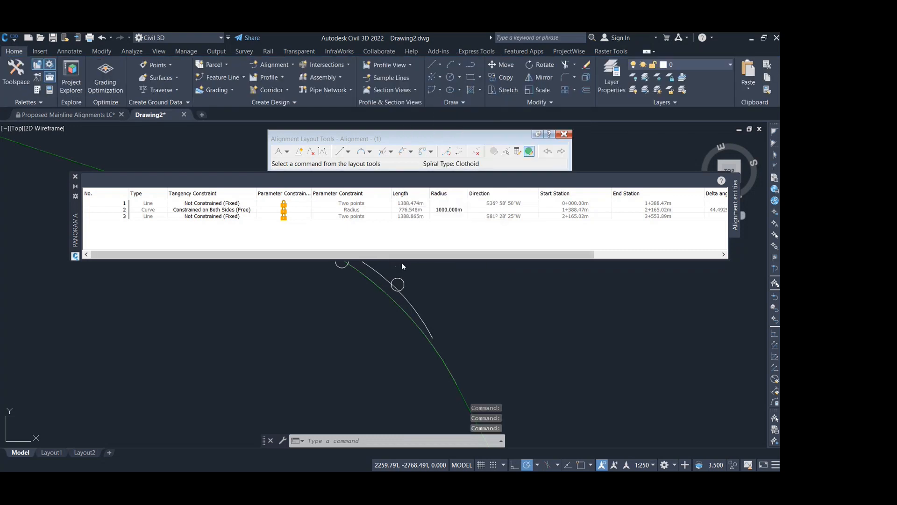
- Delete the curve sub-entity between the two alignment tangents and close the entities table
{"action": "left_click", "coordinate": [475, 151]}
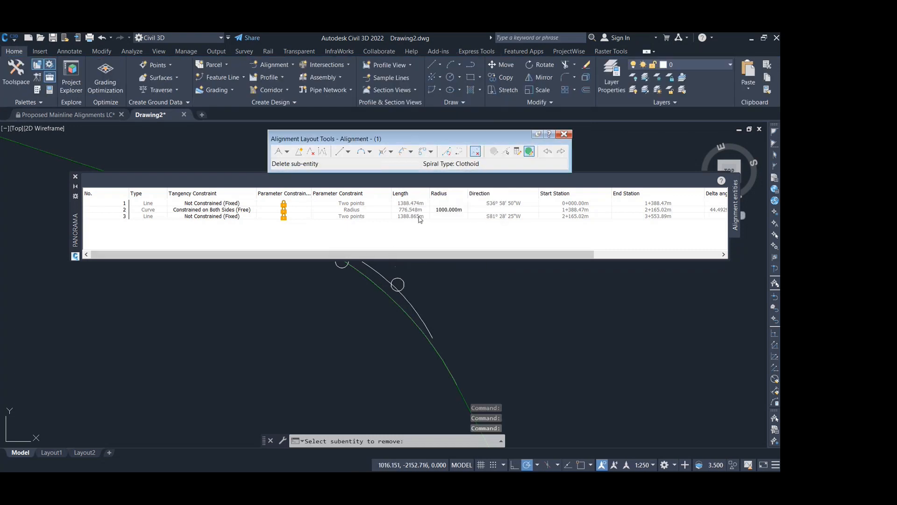
{"action": "left_click", "coordinate": [372, 283]}
{"action": "key", "text": "Escape"}
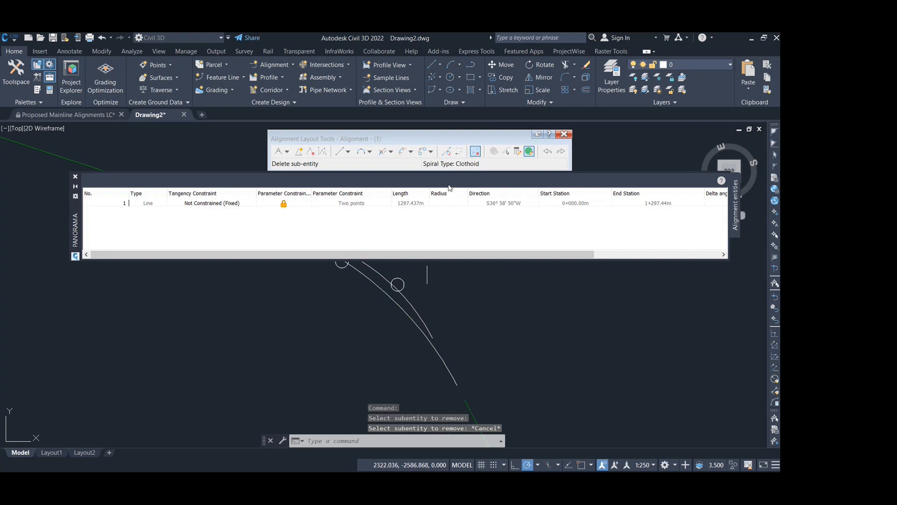
{"action": "left_click", "coordinate": [76, 176]}
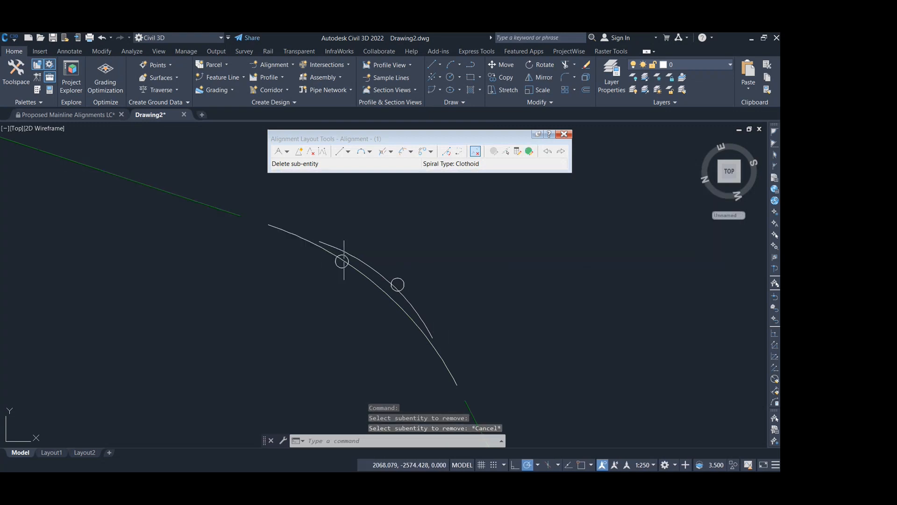
- Check the extents of the two traced arcs by selecting each one in turn, then clear the selection
{"action": "left_click", "coordinate": [320, 245]}
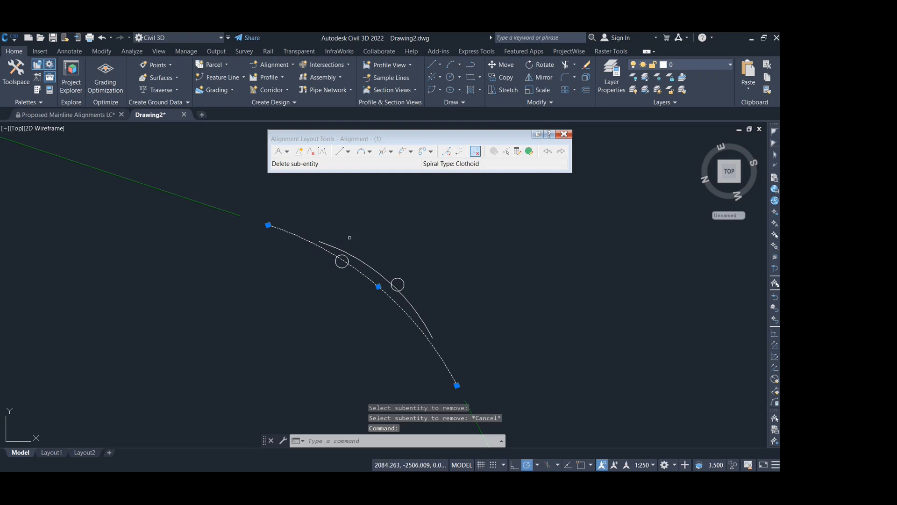
{"action": "key", "text": "Escape"}
{"action": "left_click", "coordinate": [356, 258]}
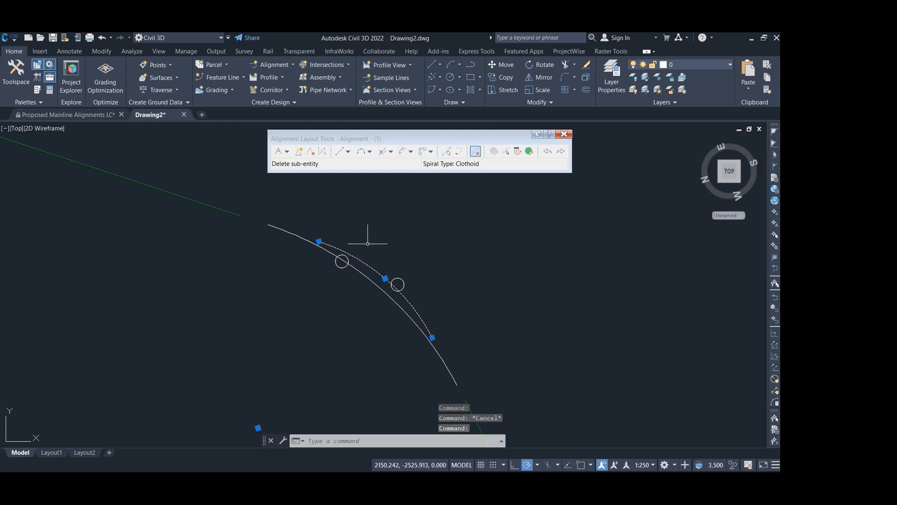
{"action": "key", "text": "Escape"}
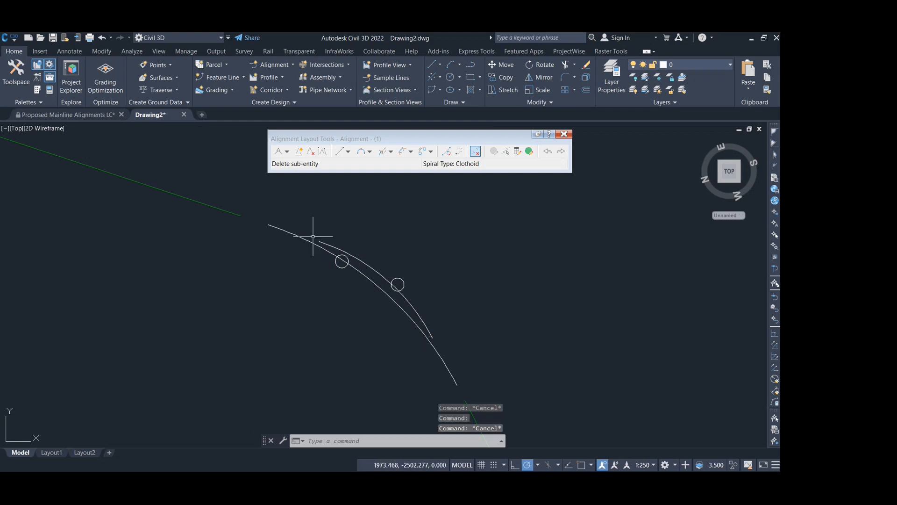
- Add a floating curve from the first tangent through a point on the smaller-radius traced arc, with its end direction following that arc
{"action": "left_click", "coordinate": [360, 153]}
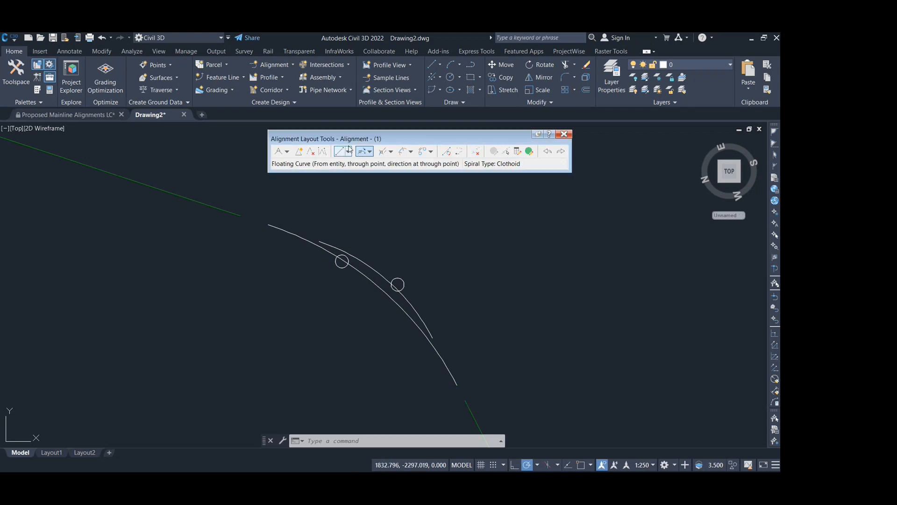
{"action": "left_click", "coordinate": [363, 152]}
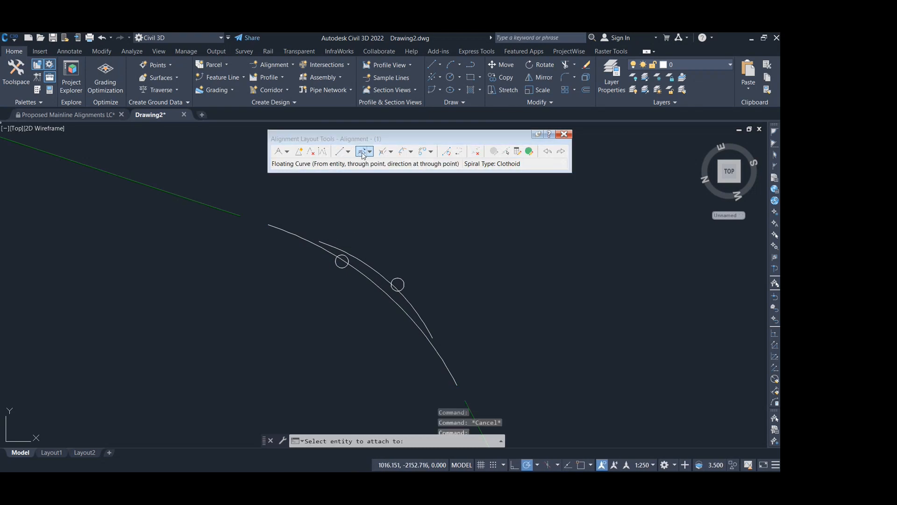
{"action": "left_click", "coordinate": [236, 214]}
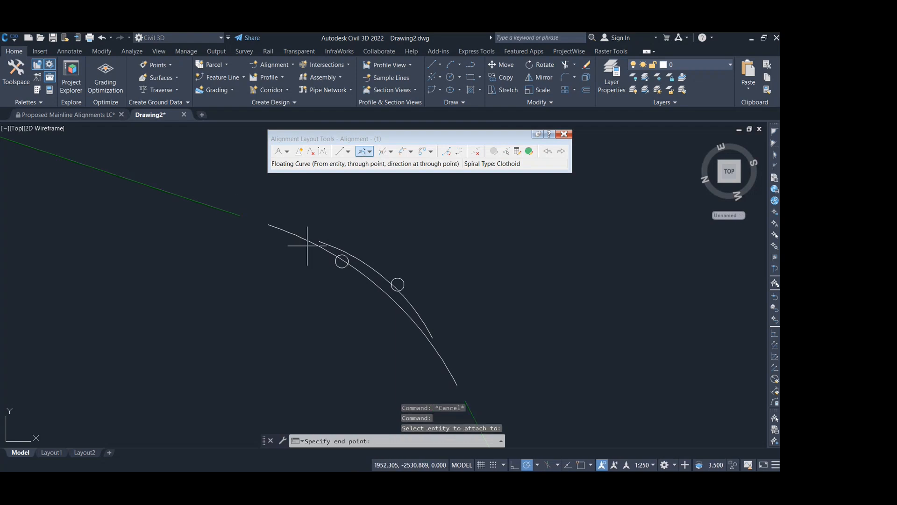
{"action": "scroll", "coordinate": [348, 248], "scroll_direction": "up", "scroll_amount": 1}
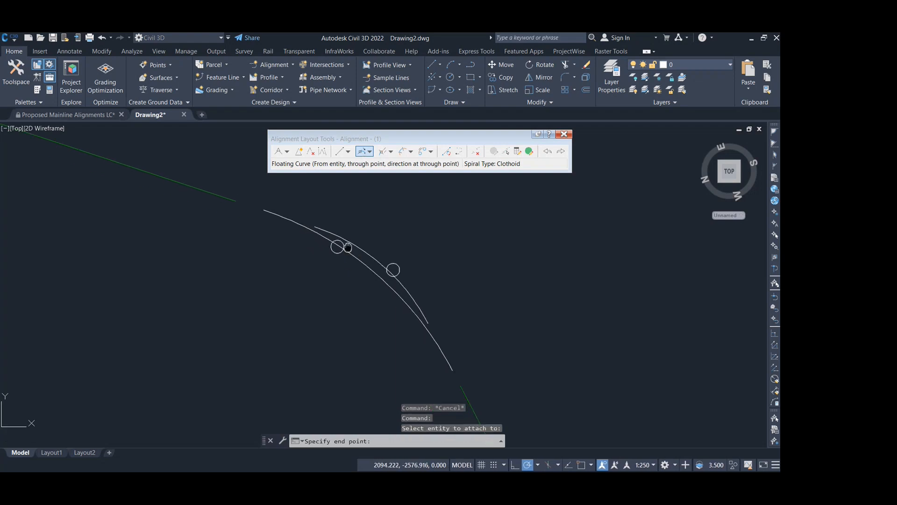
{"action": "scroll", "coordinate": [348, 242], "scroll_direction": "up", "scroll_amount": 1}
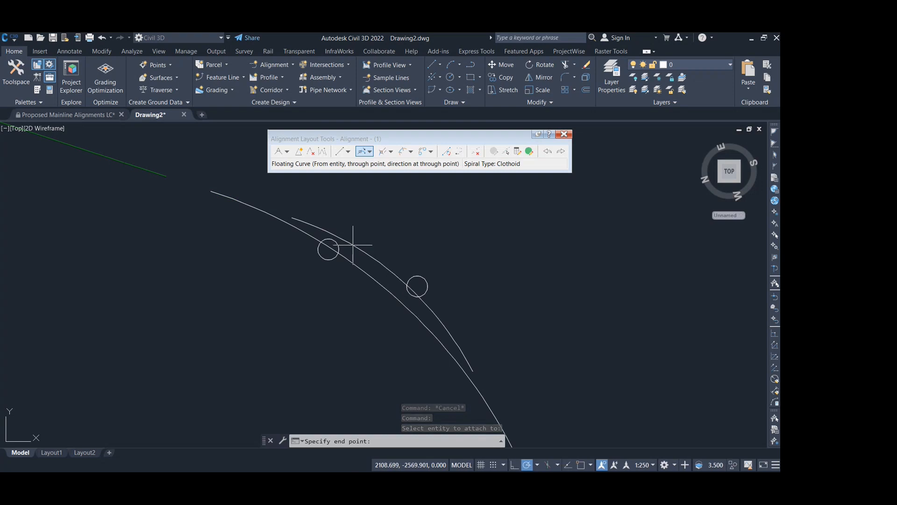
{"action": "left_click", "coordinate": [355, 245]}
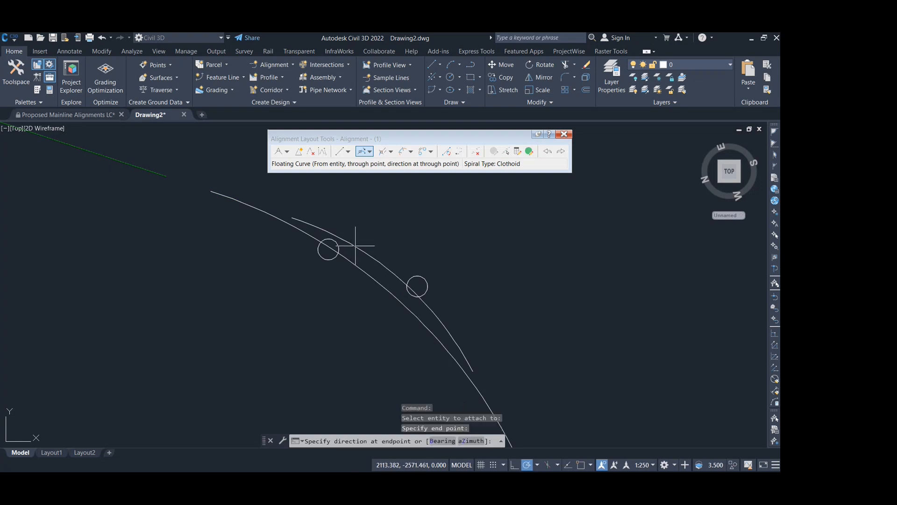
{"action": "left_click", "coordinate": [390, 279]}
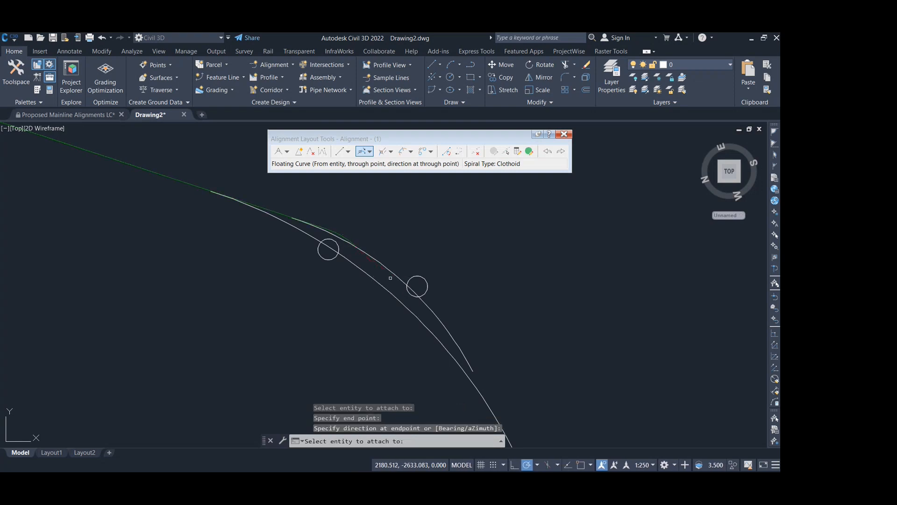
{"action": "key", "text": "Escape"}
- Stretch the floating curve's end point farther along, placing it between the two small circles just inside the smaller-radius traced arc
{"action": "left_click", "coordinate": [340, 235]}
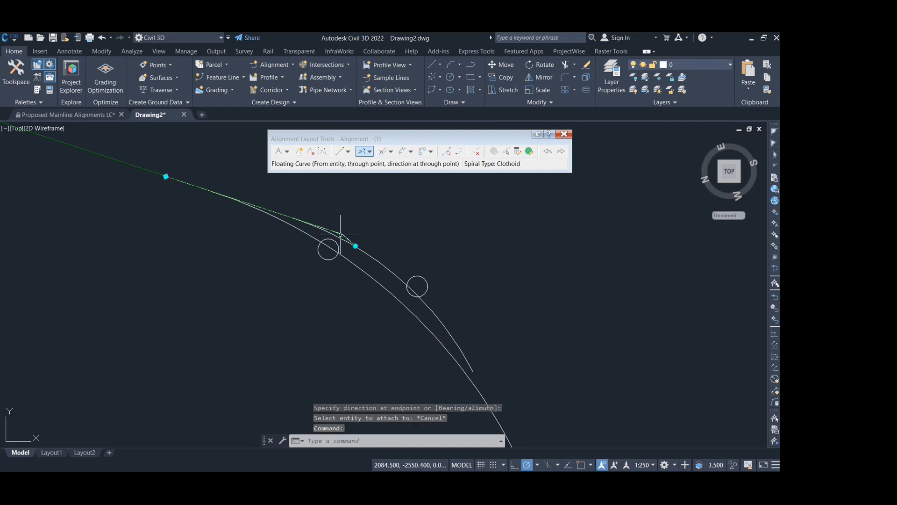
{"action": "scroll", "coordinate": [352, 240], "scroll_direction": "up", "scroll_amount": 2}
{"action": "left_click", "coordinate": [358, 249]}
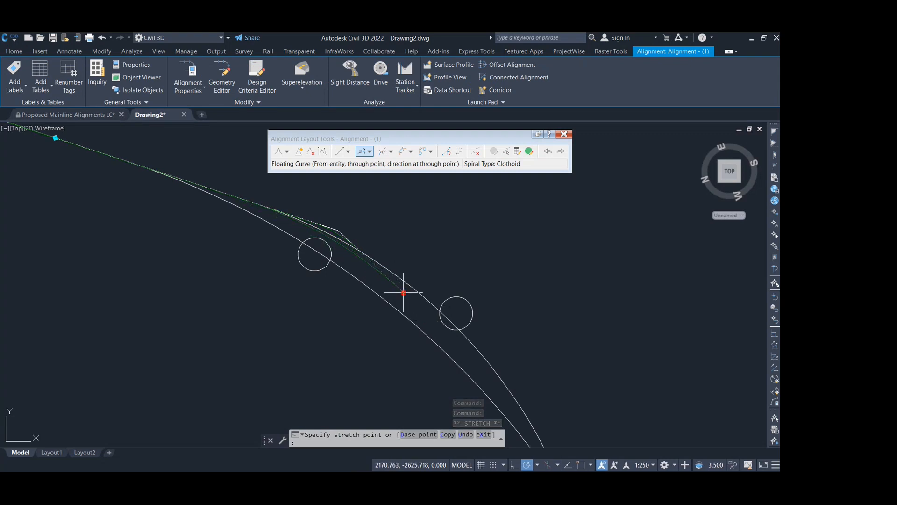
{"action": "key", "text": "Escape"}
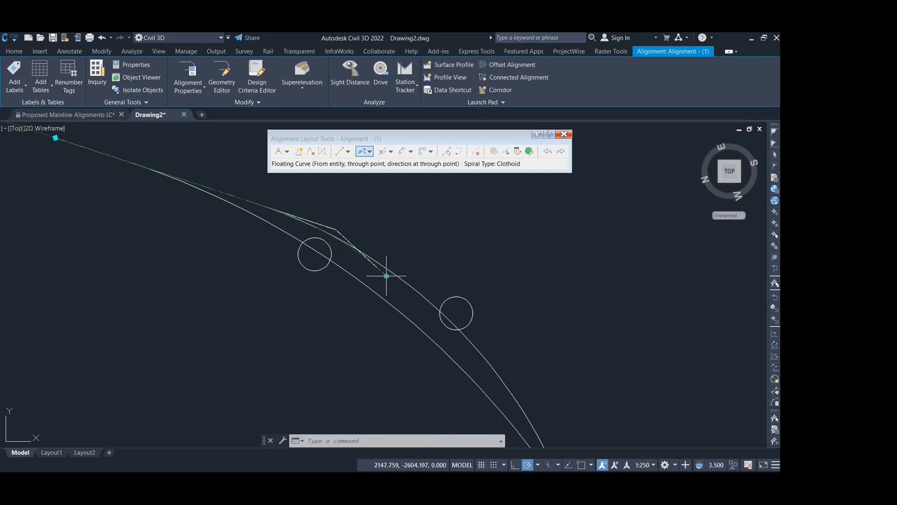
{"action": "key", "text": "Escape"}
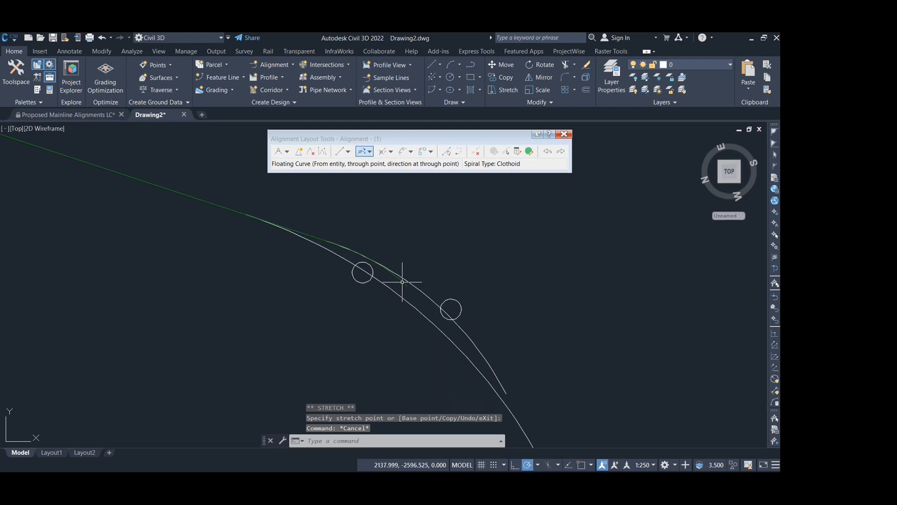
{"action": "left_click", "coordinate": [408, 283]}
{"action": "left_click", "coordinate": [407, 285]}
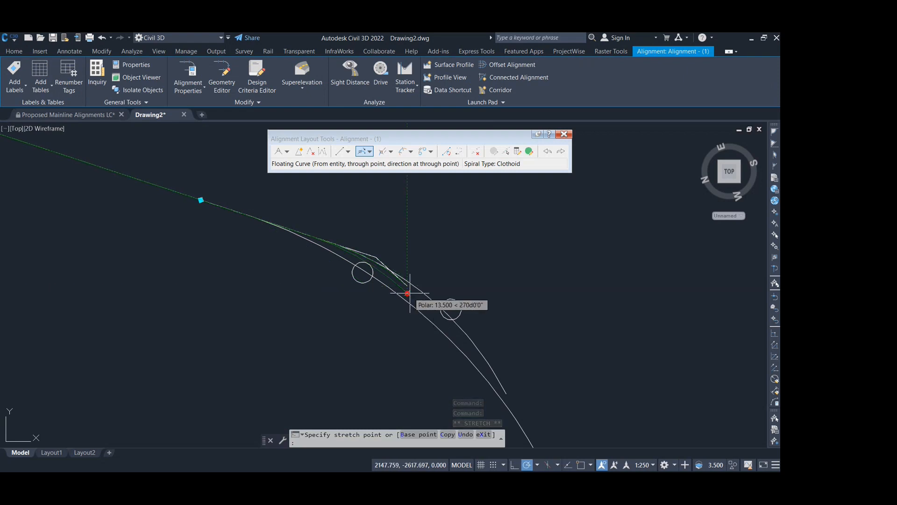
{"action": "scroll", "coordinate": [408, 288], "scroll_direction": "up", "scroll_amount": 3}
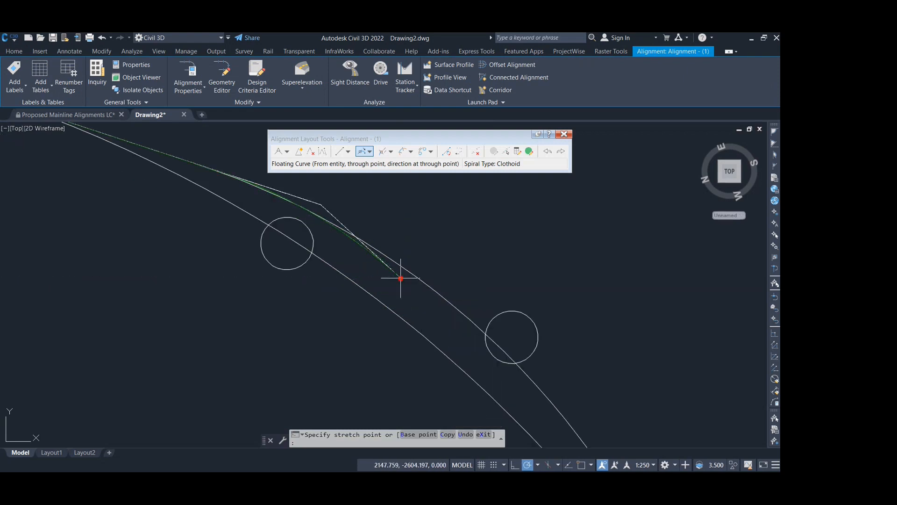
{"action": "left_click", "coordinate": [394, 277]}
{"action": "scroll", "coordinate": [397, 275], "scroll_direction": "down", "scroll_amount": 5}
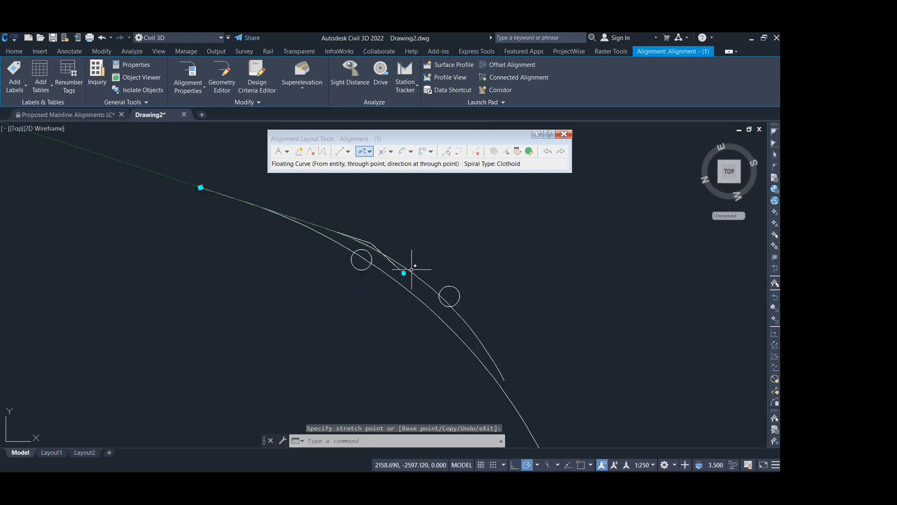
- Add a free curve fillet between the floating curve and the second tangent, using a less-than-180 solution, compound type and 1000 m radius
{"action": "left_click", "coordinate": [373, 154]}
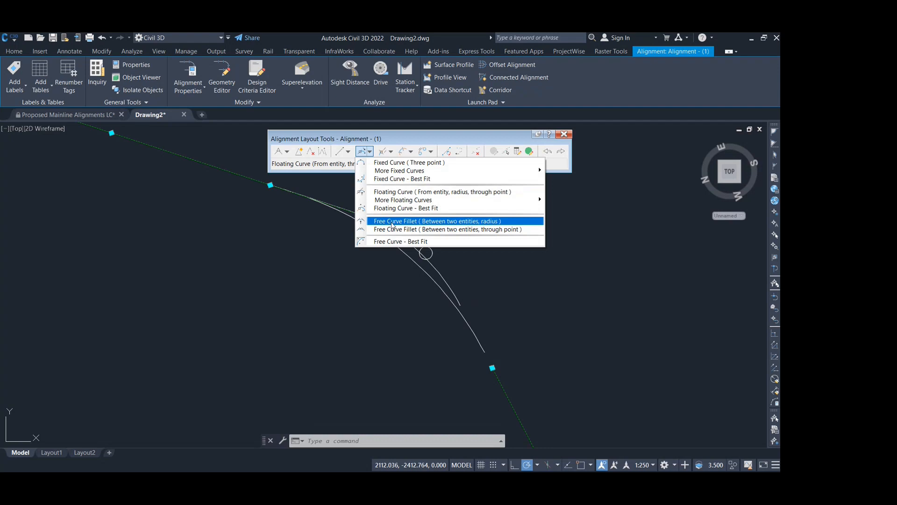
{"action": "left_click", "coordinate": [391, 222]}
{"action": "left_click", "coordinate": [391, 232]}
{"action": "scroll", "coordinate": [392, 233], "scroll_direction": "up", "scroll_amount": 2}
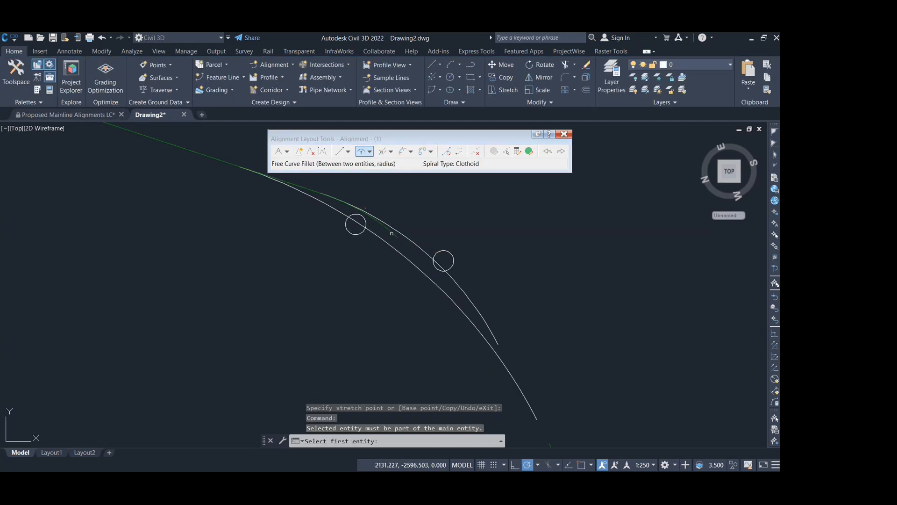
{"action": "left_click", "coordinate": [391, 231]}
{"action": "scroll", "coordinate": [391, 232], "scroll_direction": "down", "scroll_amount": 4}
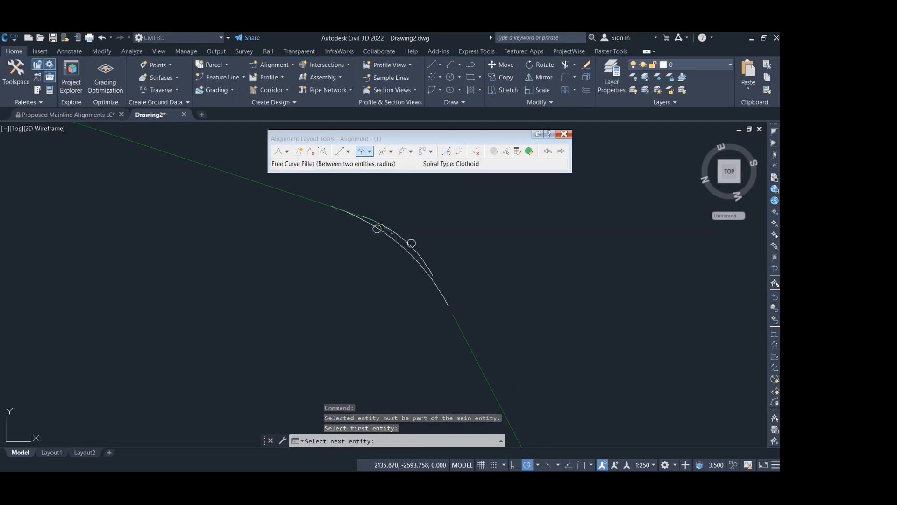
{"action": "left_click", "coordinate": [454, 318]}
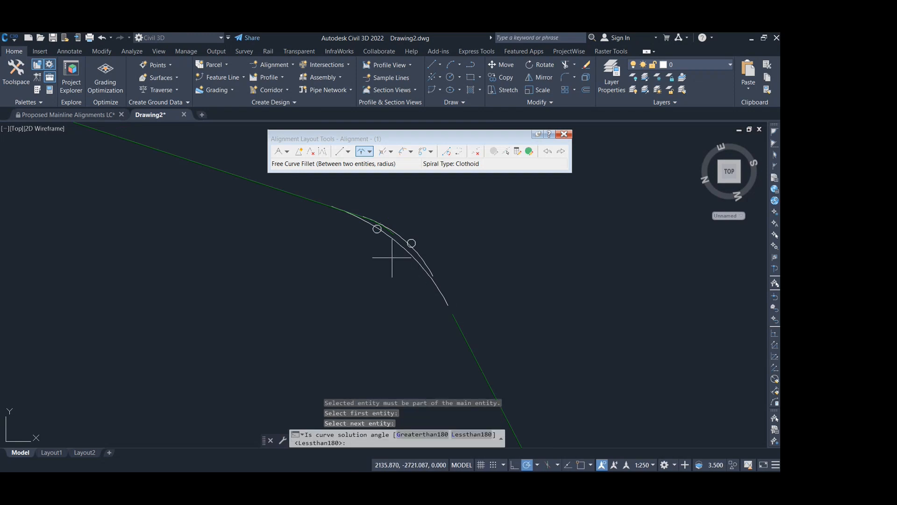
{"action": "scroll", "coordinate": [390, 254], "scroll_direction": "up", "scroll_amount": 2}
{"action": "key", "text": "Return"}
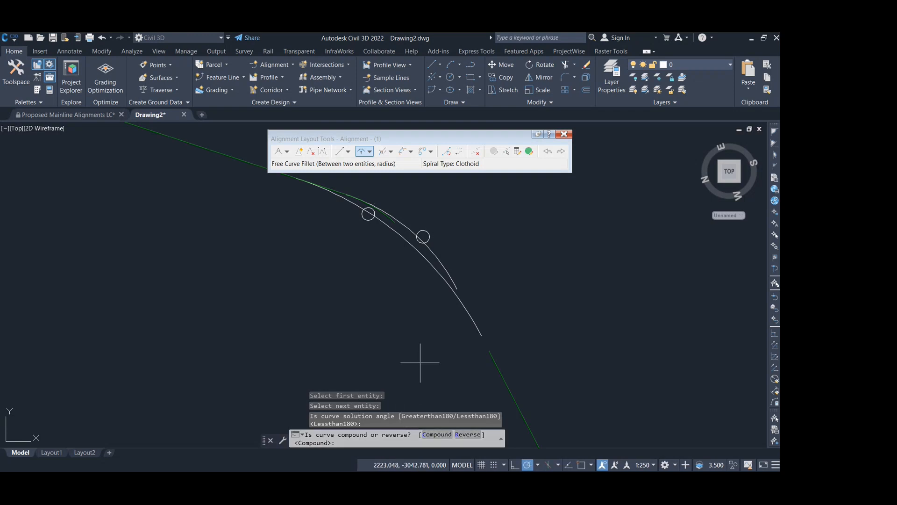
{"action": "key", "text": "Return"}
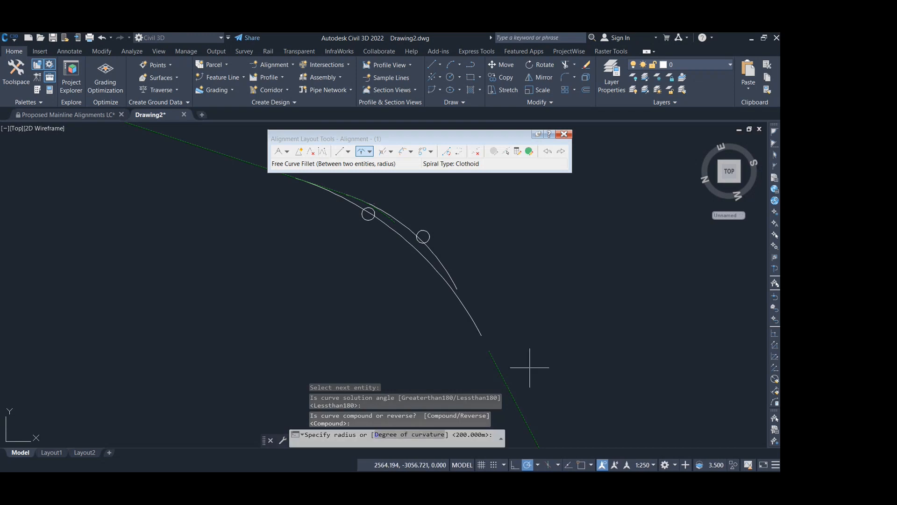
{"action": "type", "text": "10"}
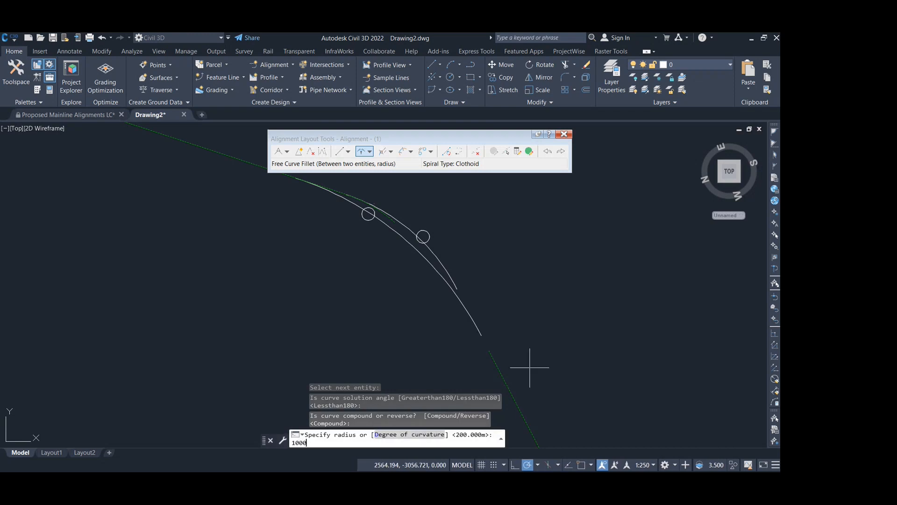
{"action": "type", "text": "00"}
{"action": "key", "text": "Return"}
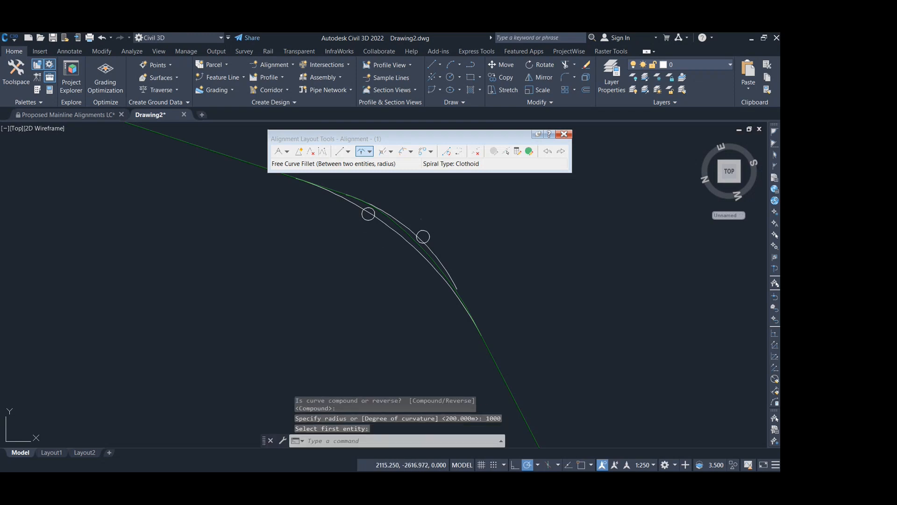
- Select the alignment, open its entities table and move the table clear of the curves
{"action": "scroll", "coordinate": [393, 234], "scroll_direction": "up", "scroll_amount": 4}
{"action": "left_click", "coordinate": [420, 225]}
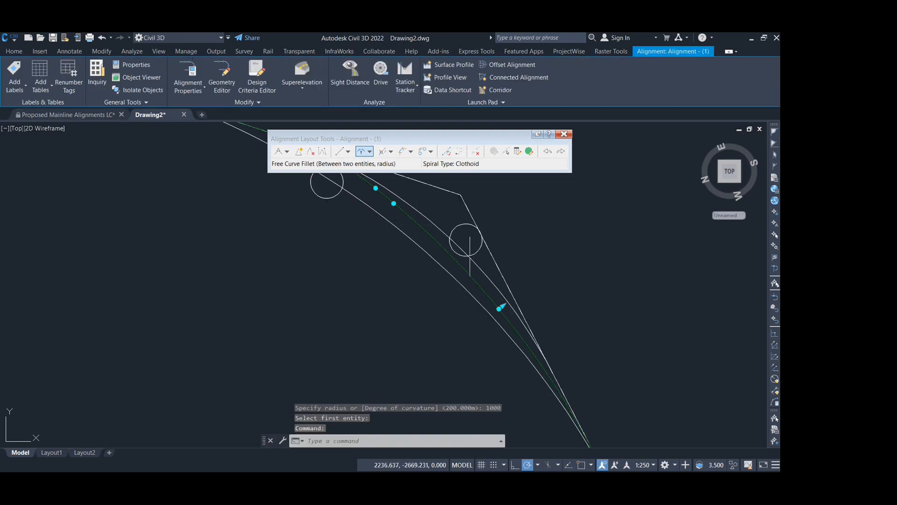
{"action": "scroll", "coordinate": [459, 245], "scroll_direction": "down", "scroll_amount": 2}
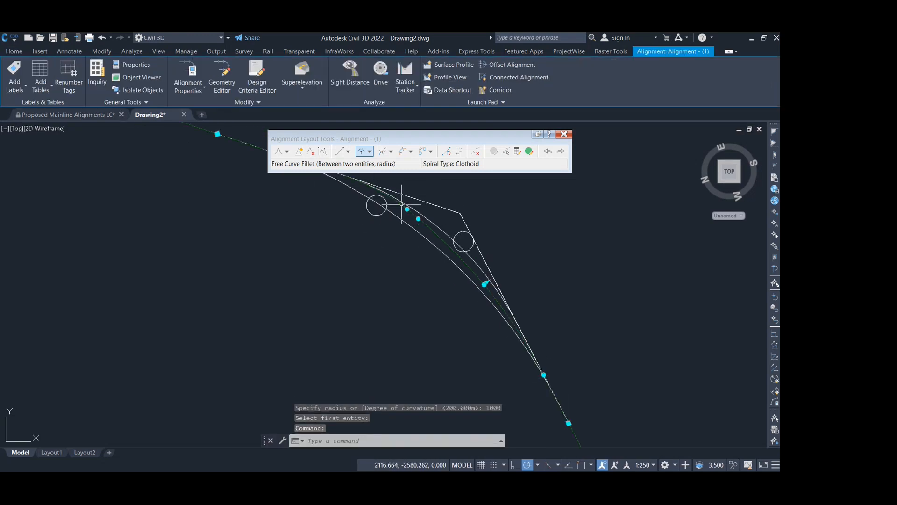
{"action": "middle_click_drag", "start_coordinate": [393, 201], "coordinate": [431, 243]}
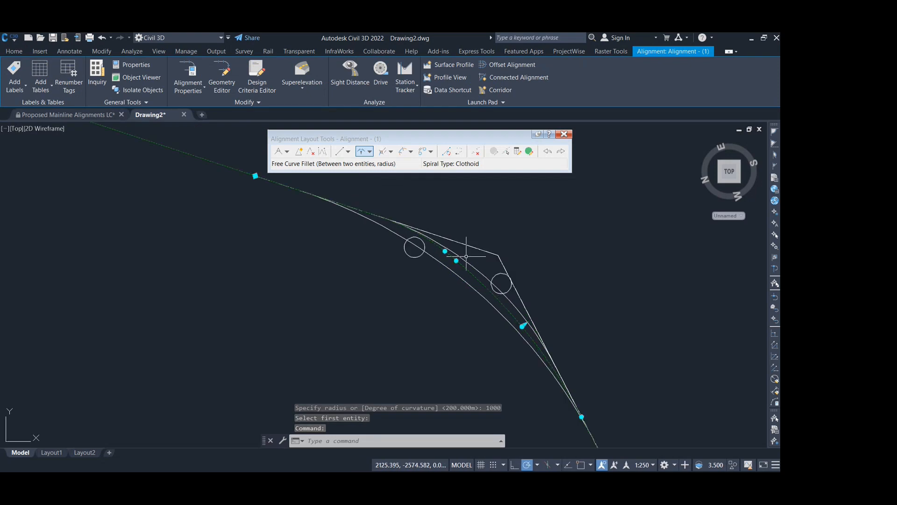
{"action": "left_click", "coordinate": [529, 152]}
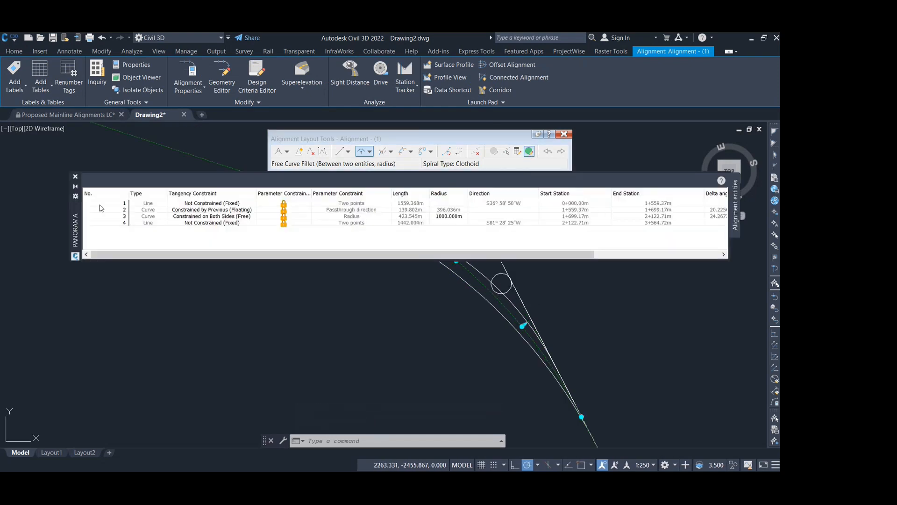
{"action": "left_click_drag", "start_coordinate": [75, 224], "coordinate": [63, 409]}
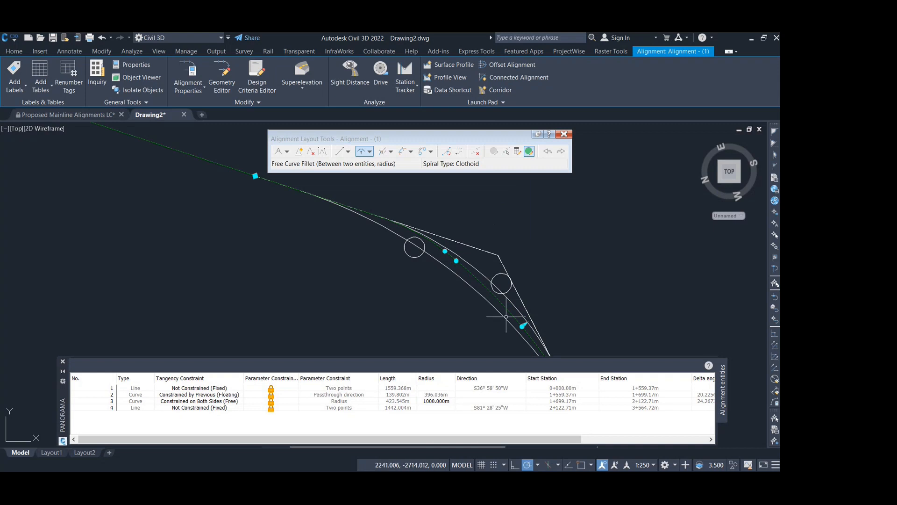
- Highlight the floating and free curves in the entities table, and set the free curve's radius to 1100 m
{"action": "mouse_move", "coordinate": [518, 310]}
{"action": "middle_mouse_down"}
{"action": "mouse_move", "coordinate": [423, 240]}
{"action": "mouse_move", "coordinate": [337, 268]}
{"action": "middle_mouse_up"}
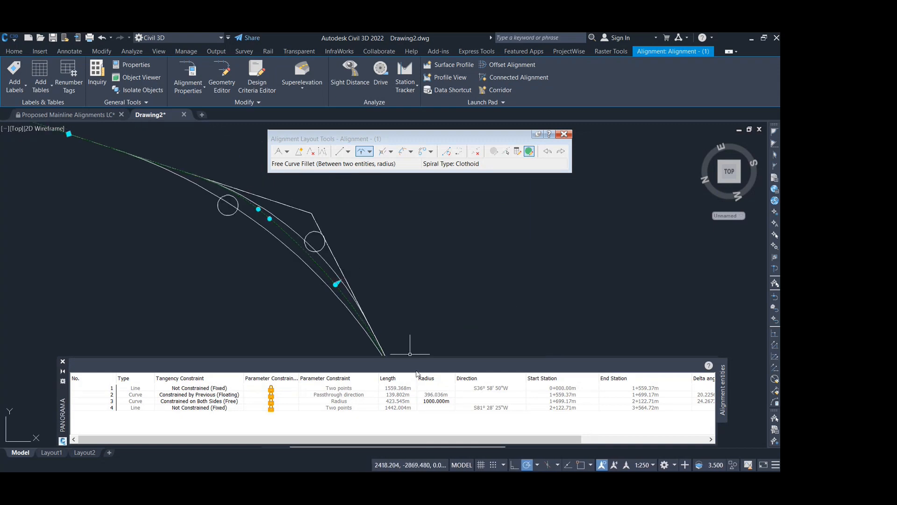
{"action": "left_click", "coordinate": [435, 396]}
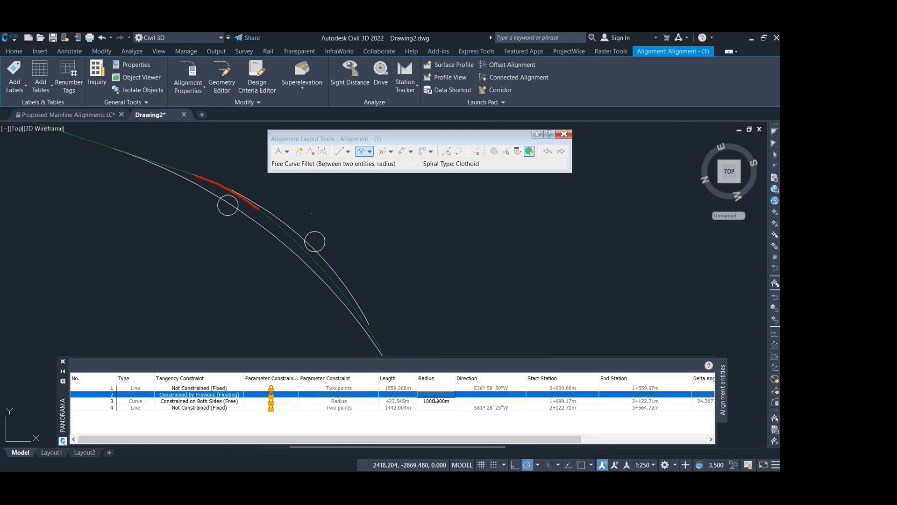
{"action": "left_click", "coordinate": [436, 402]}
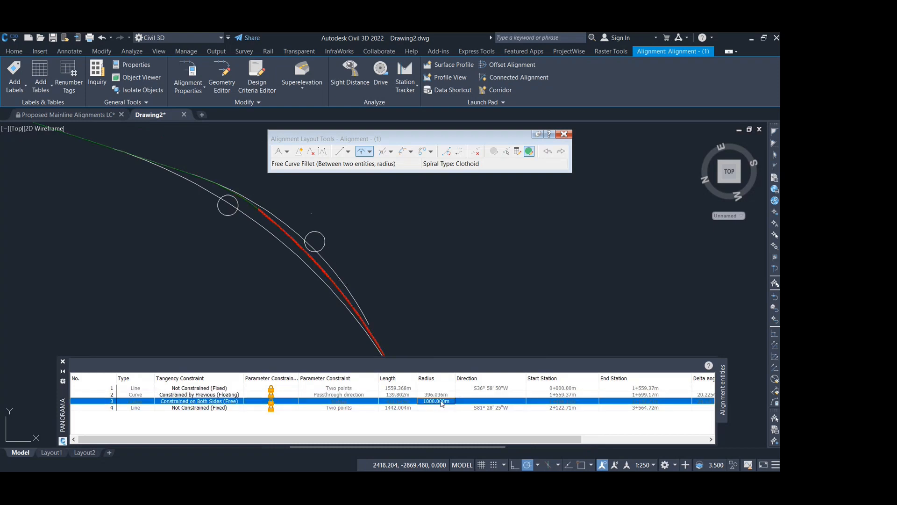
{"action": "left_click", "coordinate": [441, 401]}
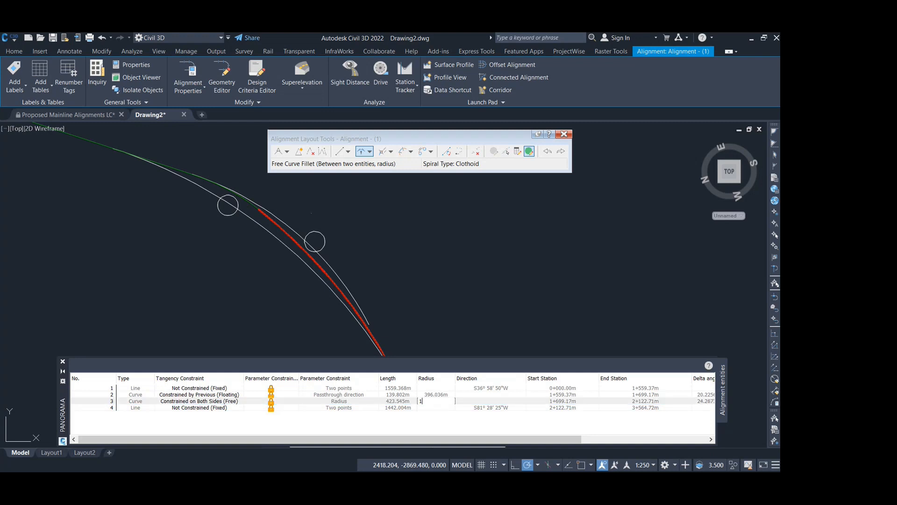
{"action": "type", "text": "1100"}
{"action": "key", "text": "Return"}
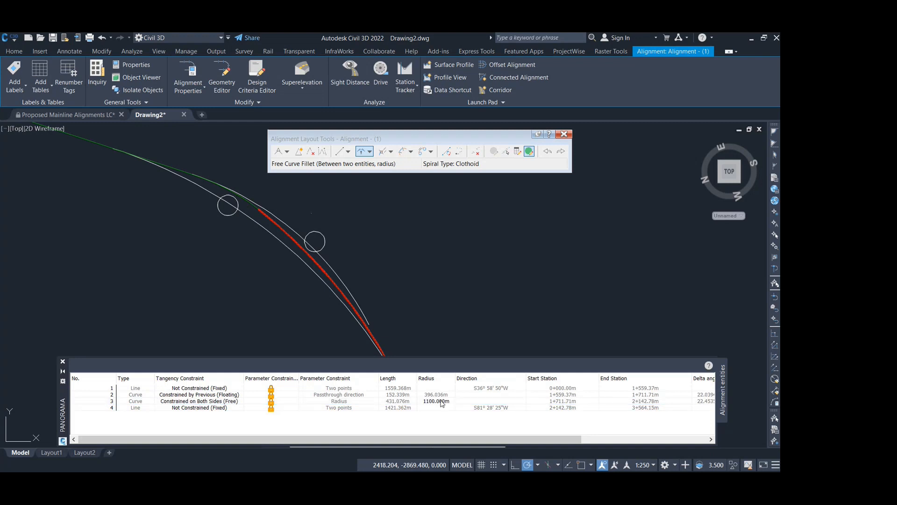
{"action": "key", "text": "Escape"}
- Select the alignment to check its grips along the adjusted compound curve, and clear the selection
{"action": "left_click", "coordinate": [282, 228]}
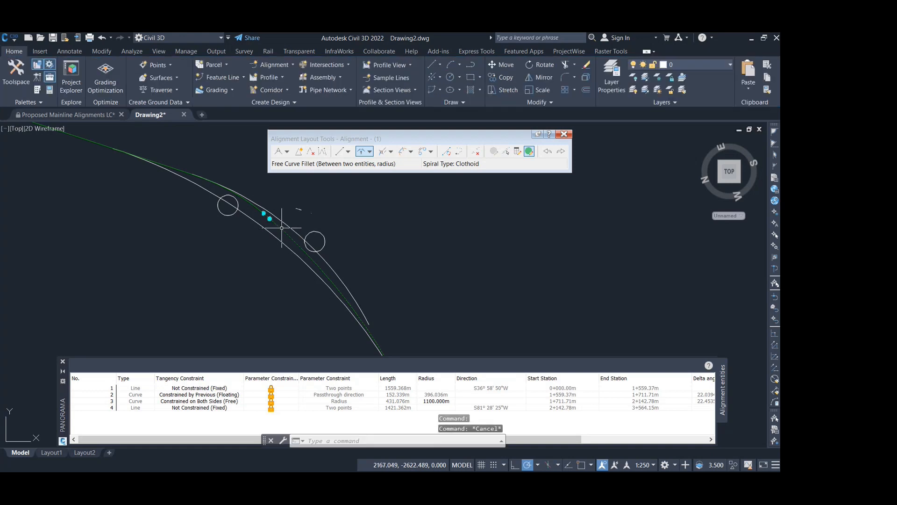
{"action": "key", "text": "Escape"}
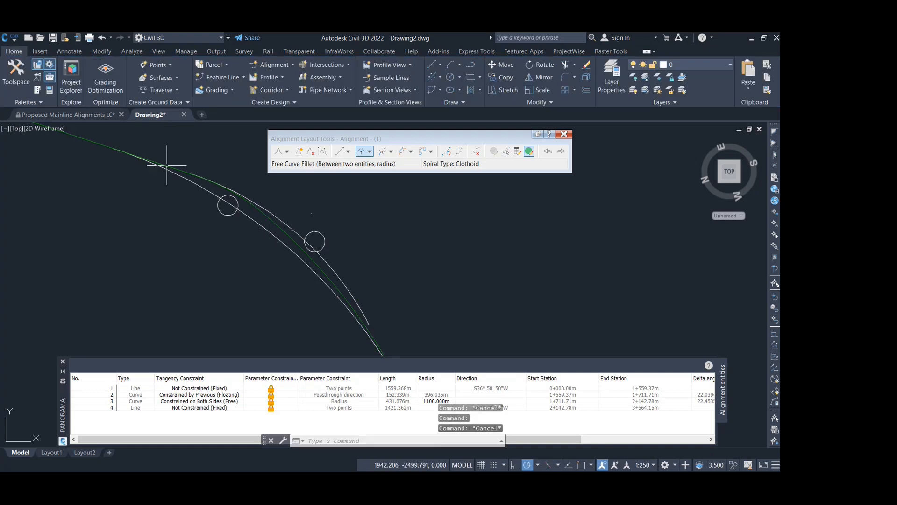
{"action": "left_click", "coordinate": [260, 213]}
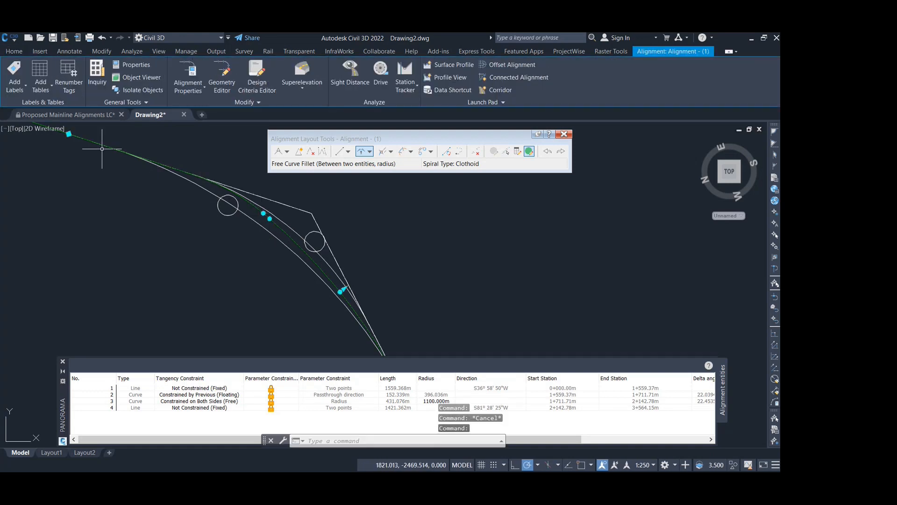
{"action": "scroll", "coordinate": [345, 230], "scroll_direction": "down", "scroll_amount": 2}
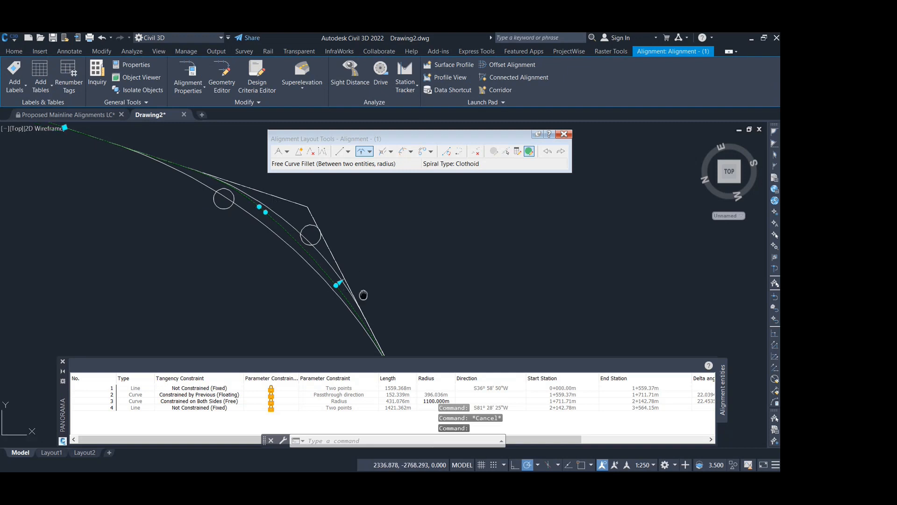
{"action": "scroll", "coordinate": [257, 200], "scroll_direction": "up", "scroll_amount": 4}
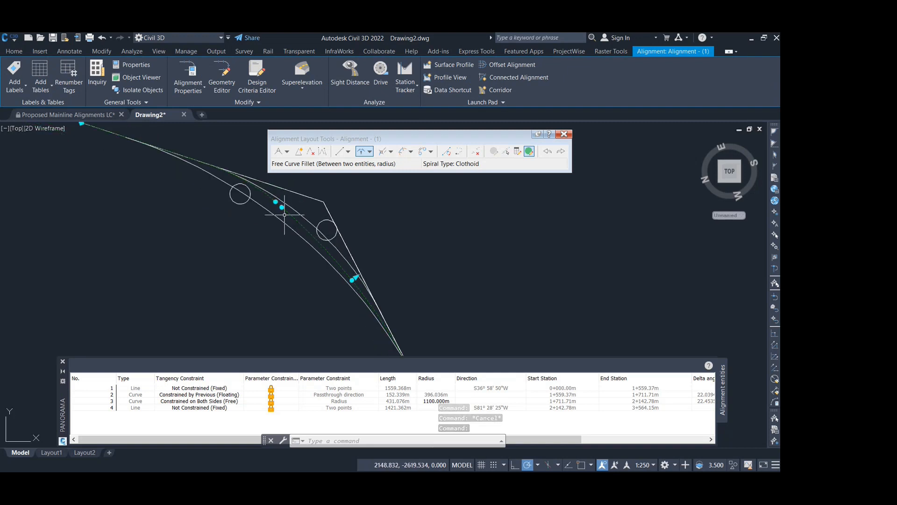
{"action": "key", "text": "Escape"}
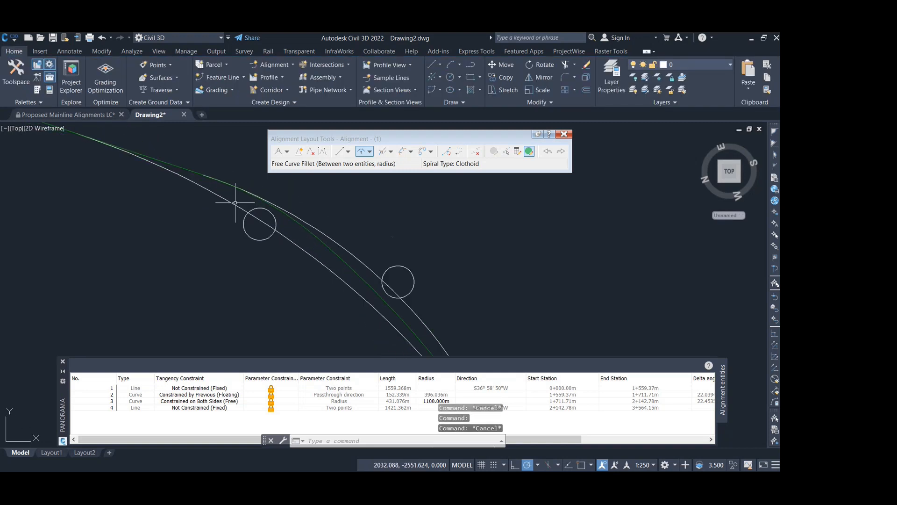
- Go to the curved row of red survey points, and close the entities table and the alignment layout tools
{"action": "scroll", "coordinate": [154, 180], "scroll_direction": "down", "scroll_amount": 3}
{"action": "middle_click_drag", "start_coordinate": [150, 180], "coordinate": [238, 298]}
{"action": "scroll", "coordinate": [195, 211], "scroll_direction": "down", "scroll_amount": 2}
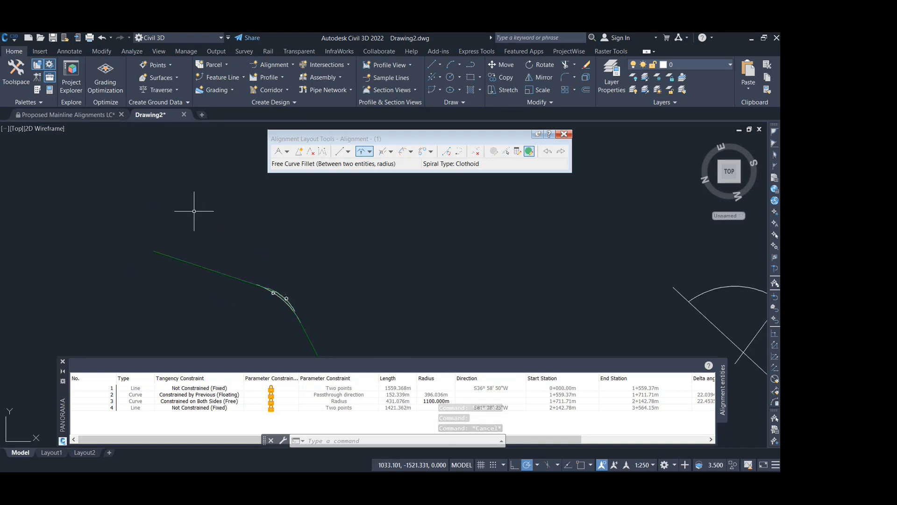
{"action": "middle_click_drag", "start_coordinate": [195, 210], "coordinate": [255, 292]}
{"action": "scroll", "coordinate": [197, 215], "scroll_direction": "up", "scroll_amount": 2}
{"action": "scroll", "coordinate": [256, 203], "scroll_direction": "up", "scroll_amount": 2}
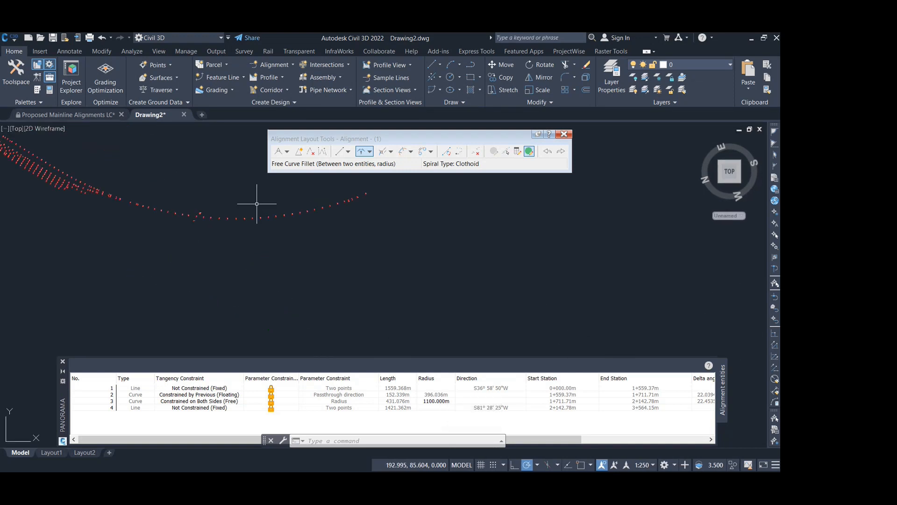
{"action": "scroll", "coordinate": [242, 217], "scroll_direction": "up", "scroll_amount": 1}
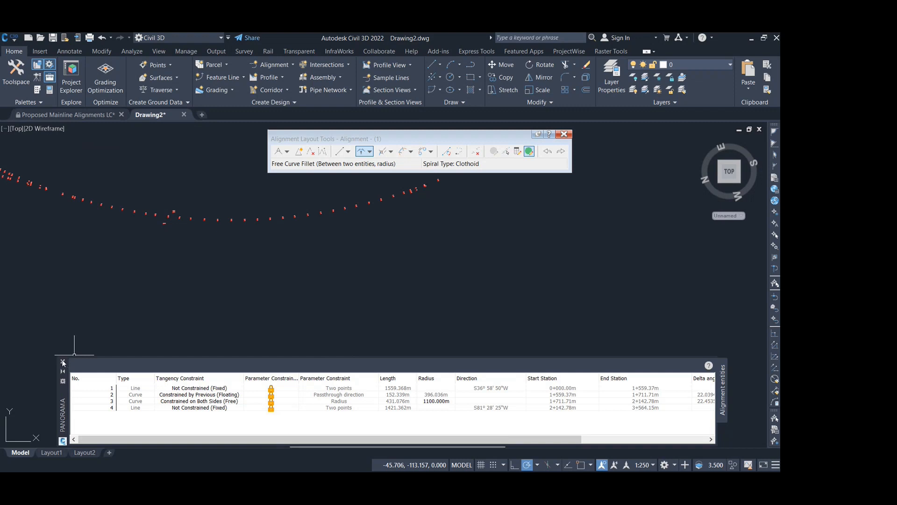
{"action": "left_click", "coordinate": [62, 361]}
{"action": "left_click", "coordinate": [564, 134]}
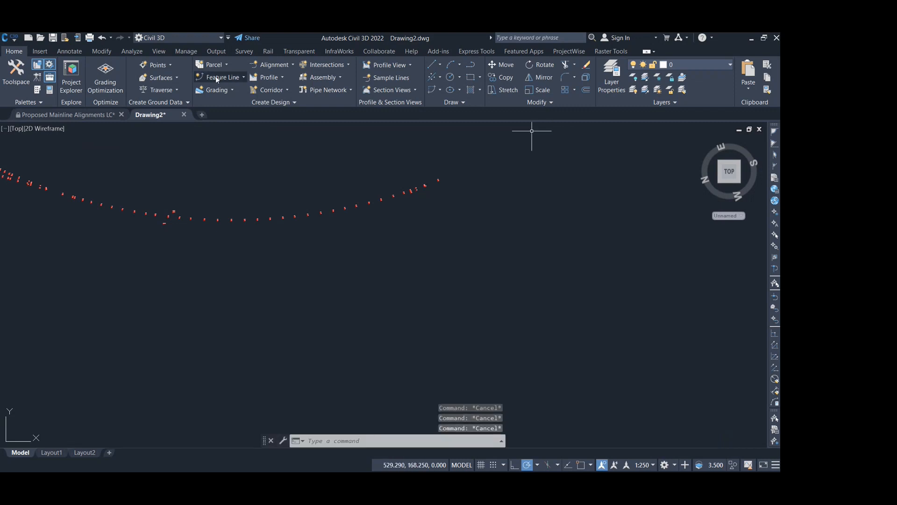
- Create a new centerline alignment by layout, named test3
{"action": "left_click", "coordinate": [273, 66]}
{"action": "left_click", "coordinate": [257, 78]}
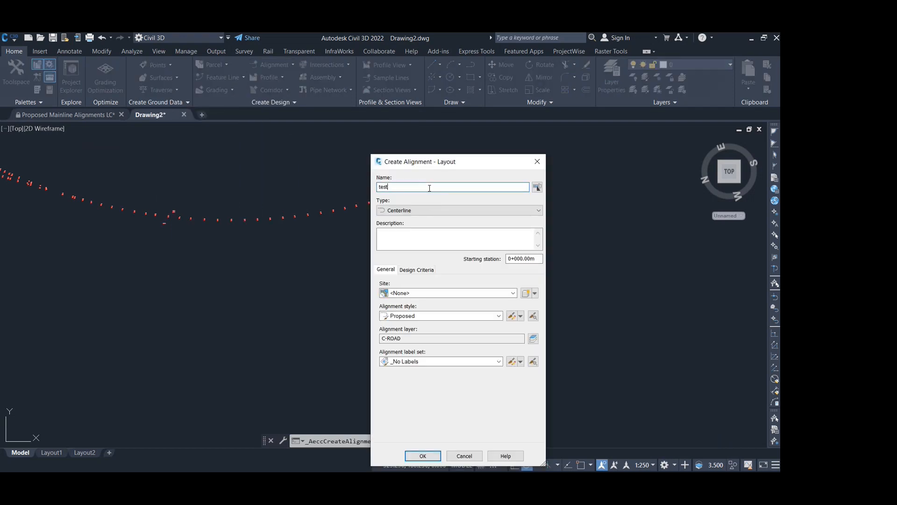
{"action": "left_click", "coordinate": [422, 456]}
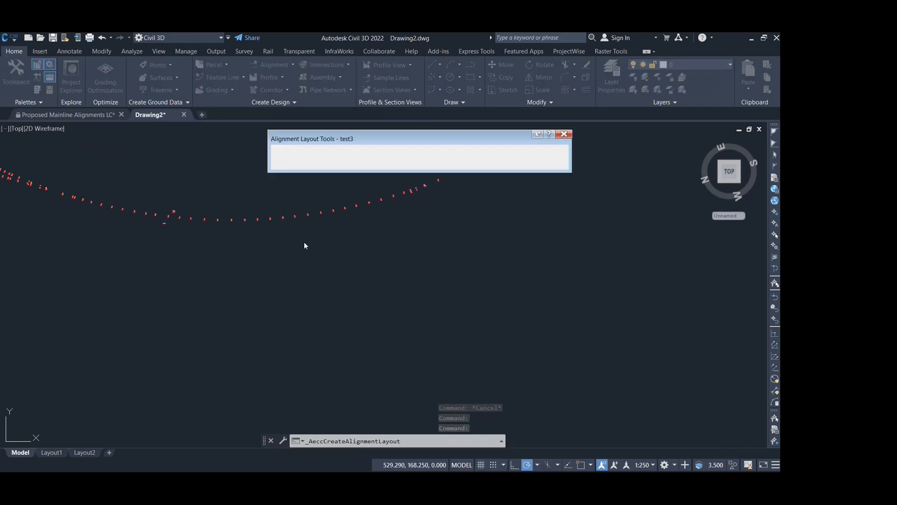
- Draw a fixed two-point line from beyond the upper end of the red survey points back to their row
{"action": "middle_click_drag", "start_coordinate": [320, 197], "coordinate": [311, 256]}
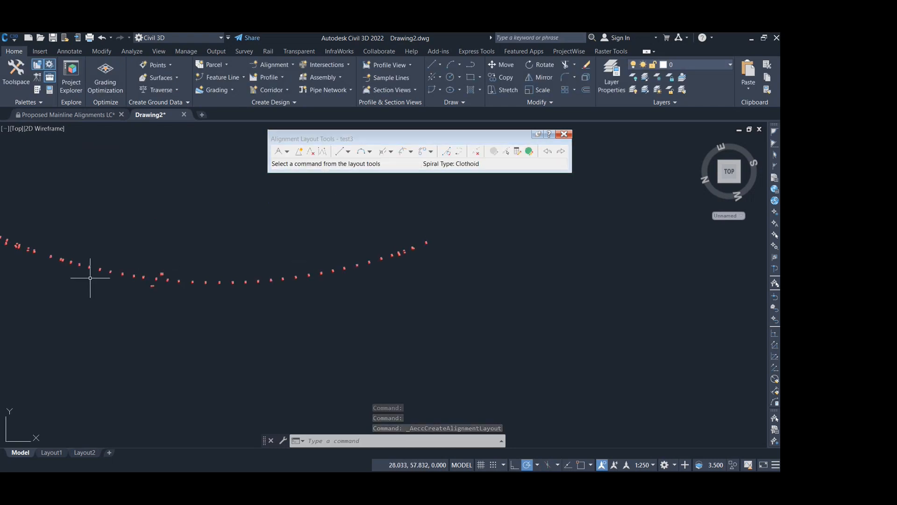
{"action": "middle_click_drag", "start_coordinate": [206, 244], "coordinate": [202, 262]}
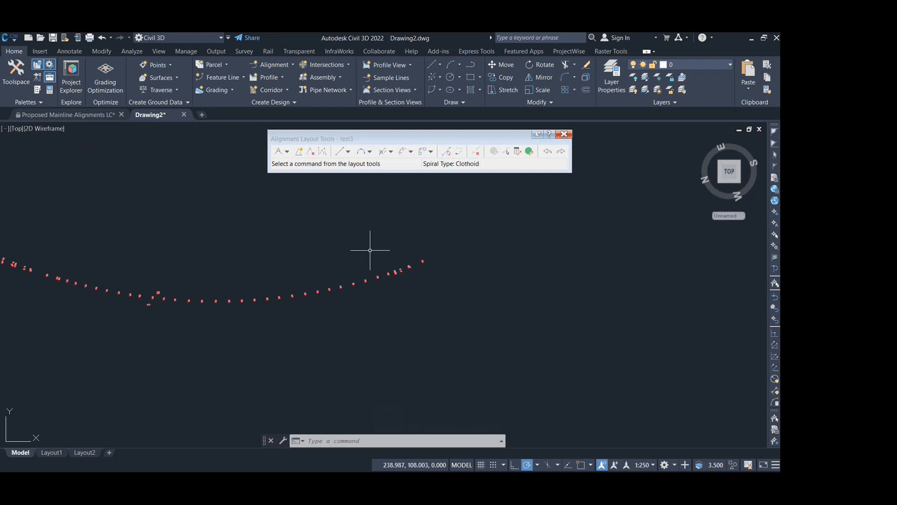
{"action": "left_click", "coordinate": [339, 154]}
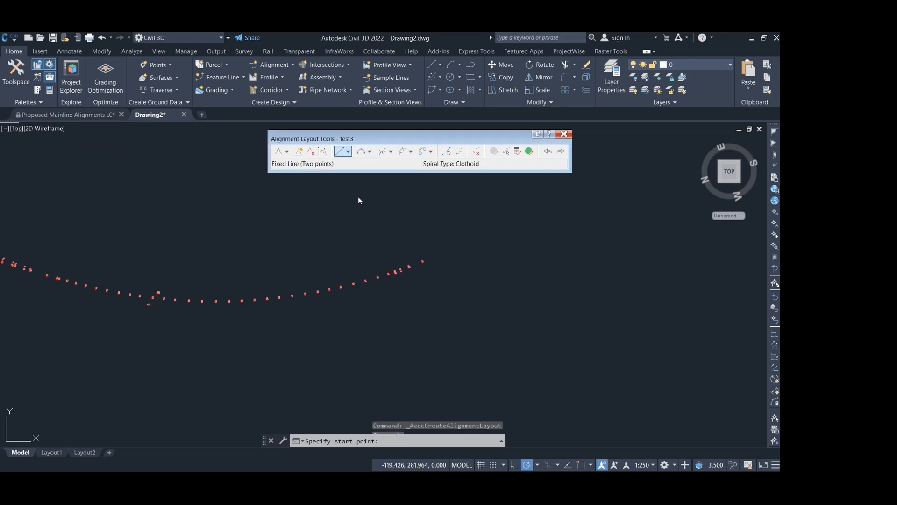
{"action": "left_click", "coordinate": [474, 217]}
{"action": "left_click", "coordinate": [355, 278]}
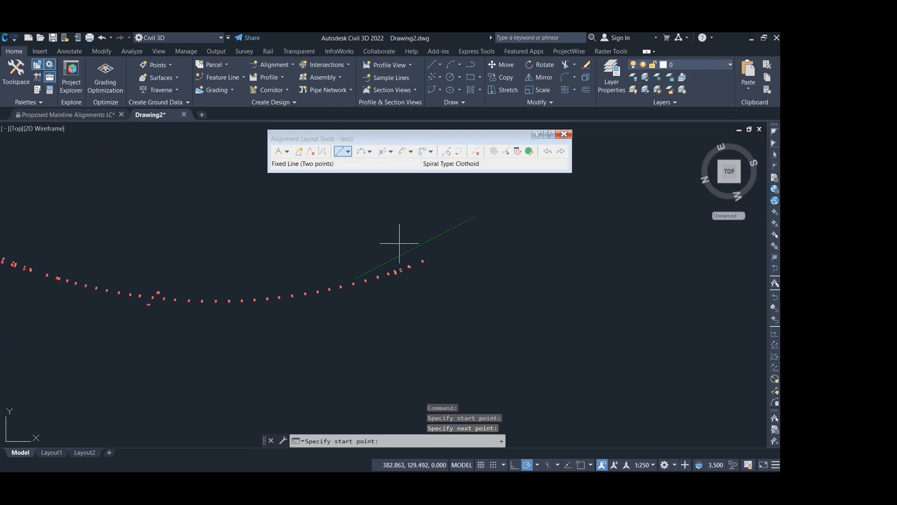
{"action": "key", "text": "Escape"}
- Stretch the far end of the test3 line slightly toward the survey points and clear the selection
{"action": "left_click", "coordinate": [460, 224]}
{"action": "left_click", "coordinate": [475, 217]}
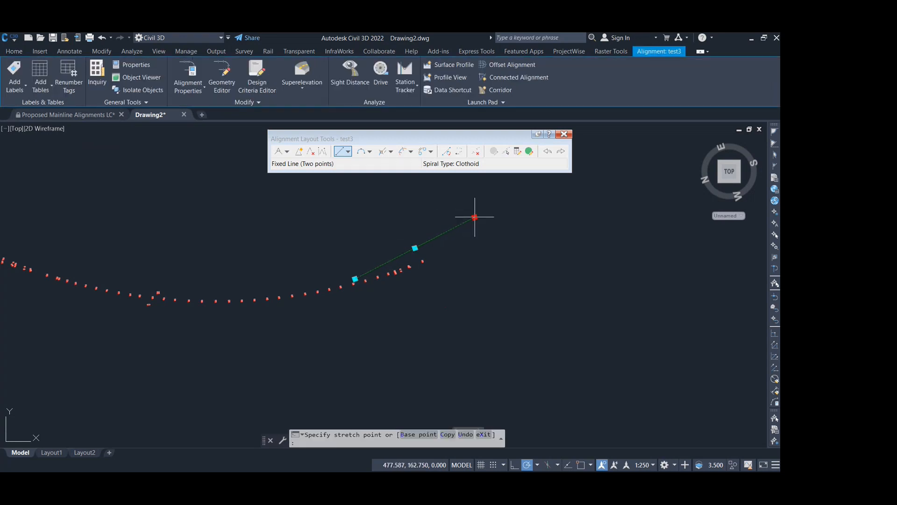
{"action": "key", "text": "Escape"}
{"action": "key", "text": "Escape"}
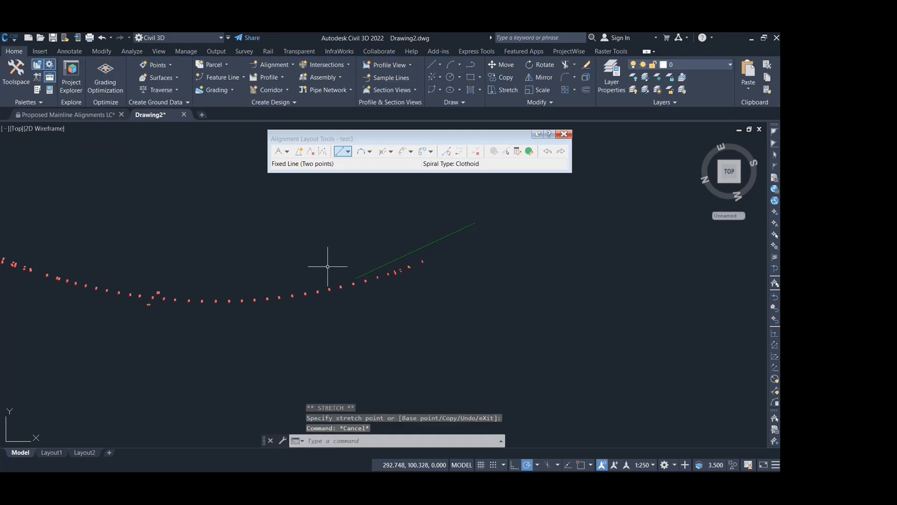
- Start an arc by best fit from COGO points, using the run of survey points just beyond the line's inner end
{"action": "middle_click_drag", "start_coordinate": [290, 287], "coordinate": [318, 276]}
{"action": "scroll", "coordinate": [270, 296], "scroll_direction": "up", "scroll_amount": 3}
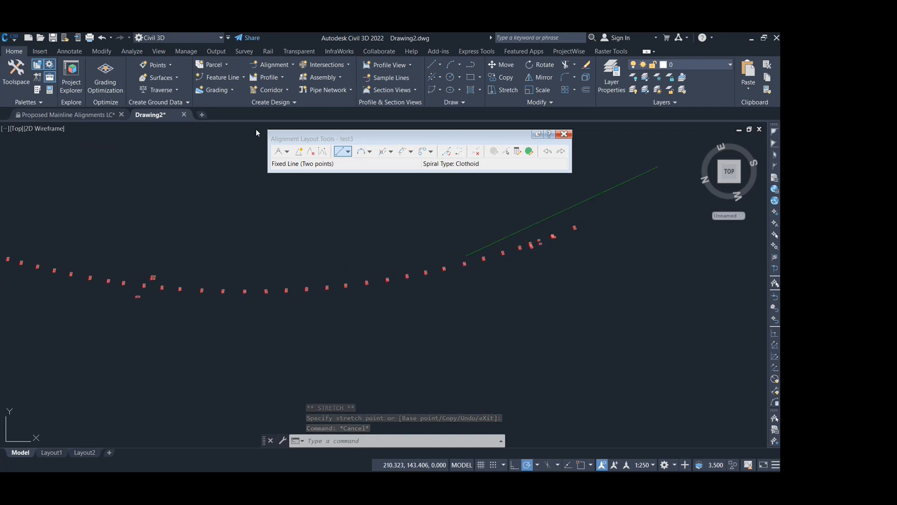
{"action": "left_click", "coordinate": [433, 80]}
{"action": "left_click", "coordinate": [396, 115]}
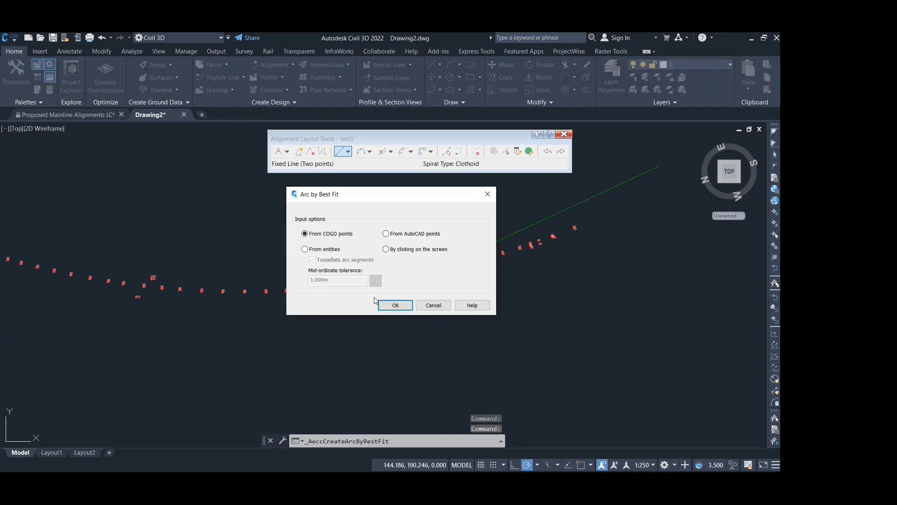
{"action": "left_click", "coordinate": [400, 307]}
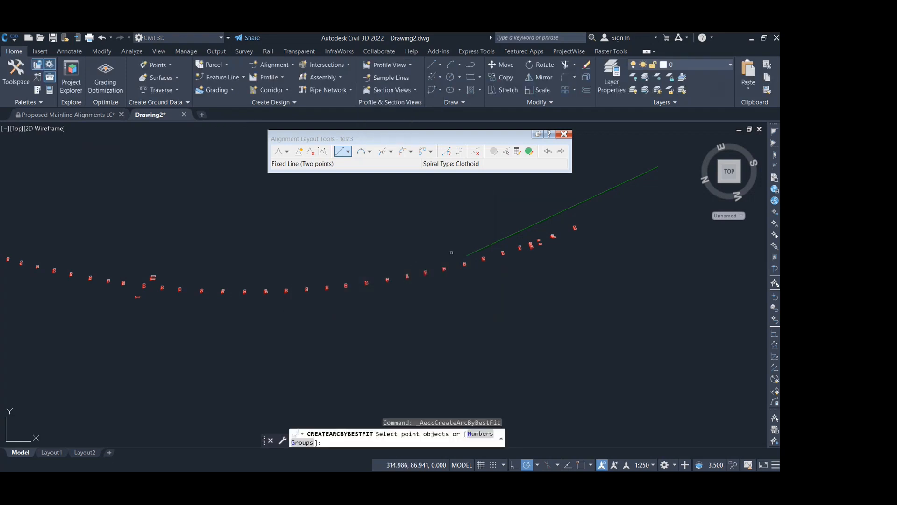
{"action": "left_click", "coordinate": [452, 244]}
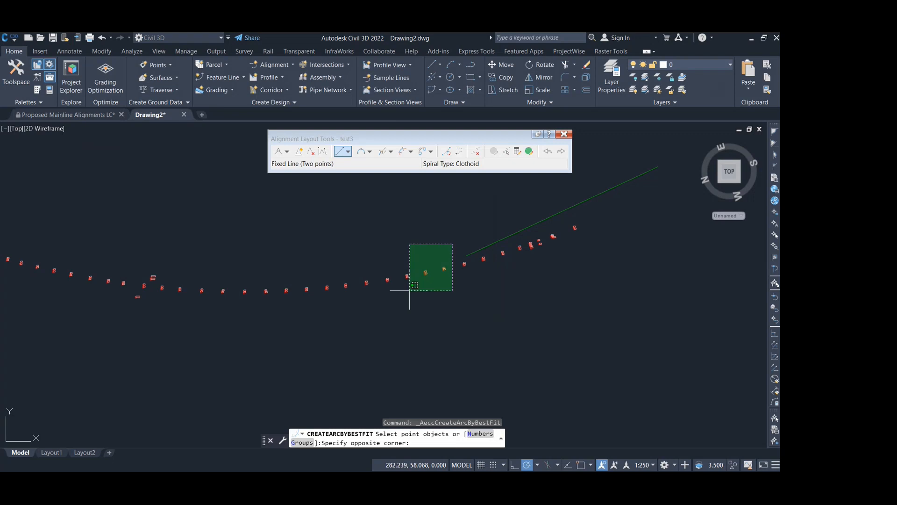
{"action": "left_click", "coordinate": [237, 332]}
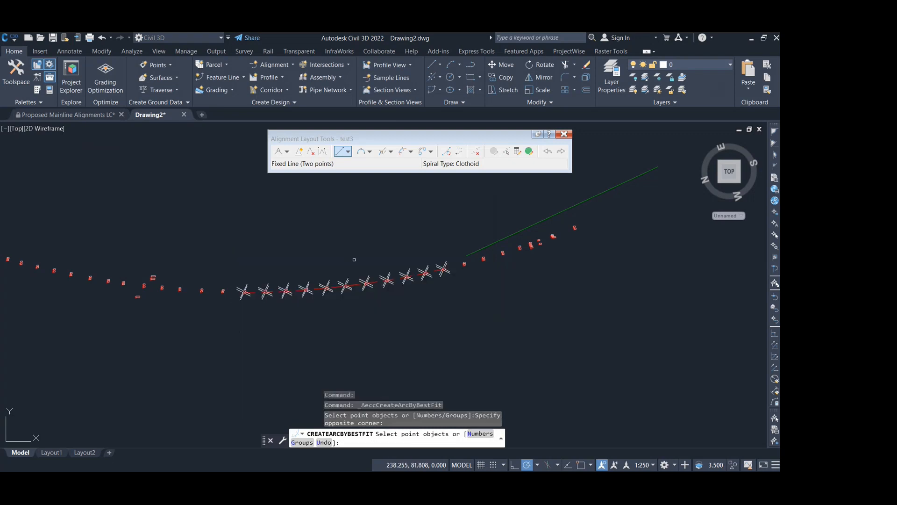
{"action": "key", "text": "Return"}
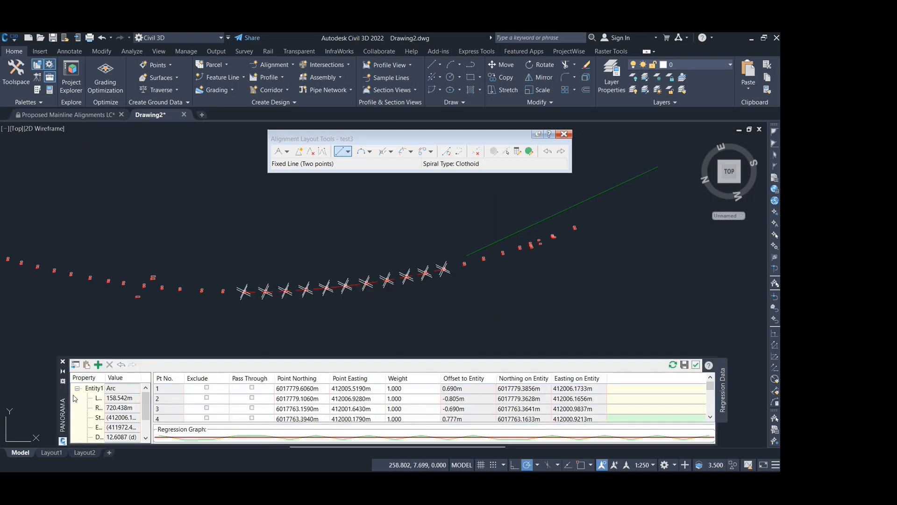
- Move and enlarge the regression data table to review the arc's point list and regression graph
{"action": "left_click_drag", "start_coordinate": [61, 406], "coordinate": [53, 233]}
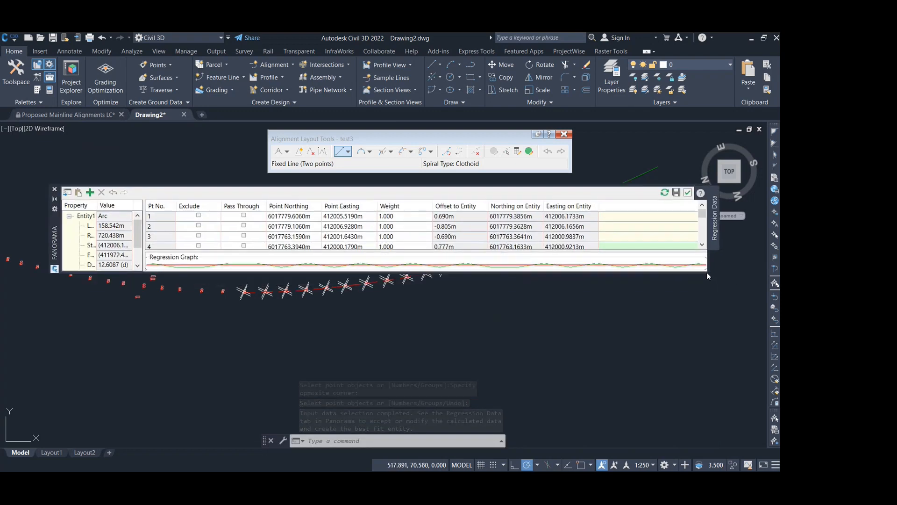
{"action": "left_click_drag", "start_coordinate": [708, 274], "coordinate": [715, 429]}
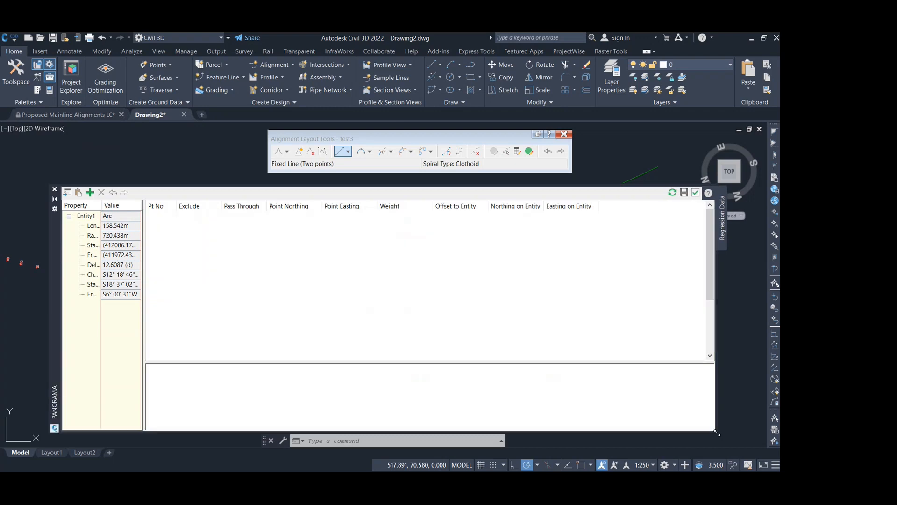
{"action": "scroll", "coordinate": [483, 278], "scroll_direction": "down", "scroll_amount": 3}
{"action": "scroll", "coordinate": [350, 282], "scroll_direction": "up", "scroll_amount": 3}
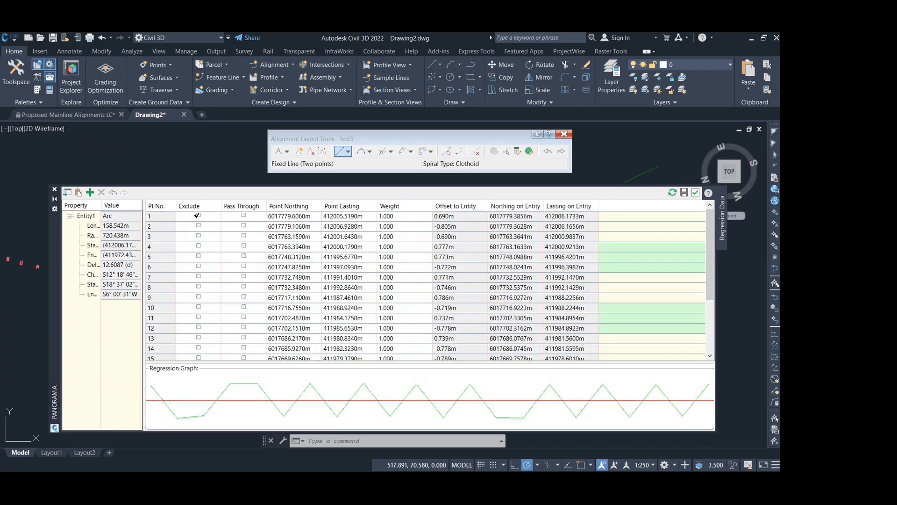
- Exclude the first two listed survey points from the arc's regression data and create the best-fit arc
{"action": "left_click", "coordinate": [199, 226]}
{"action": "left_click", "coordinate": [243, 226]}
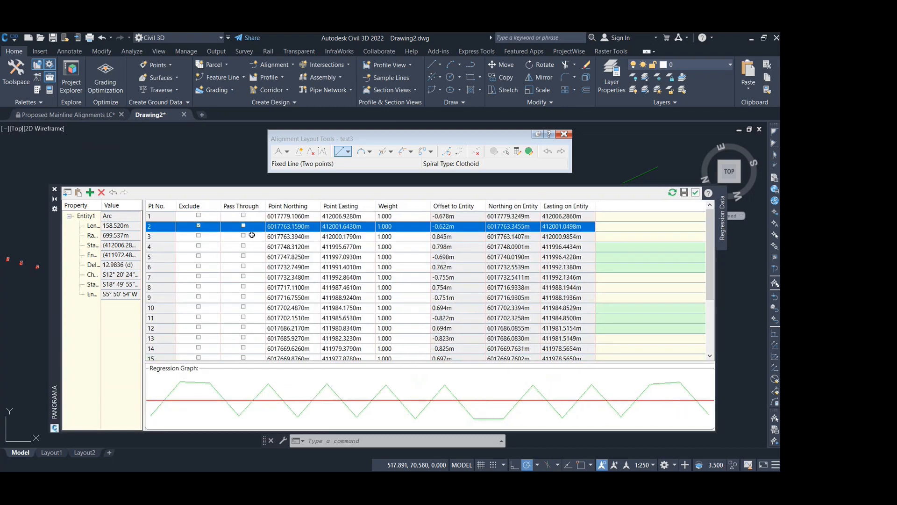
{"action": "left_click", "coordinate": [198, 225]}
{"action": "left_click", "coordinate": [199, 215]}
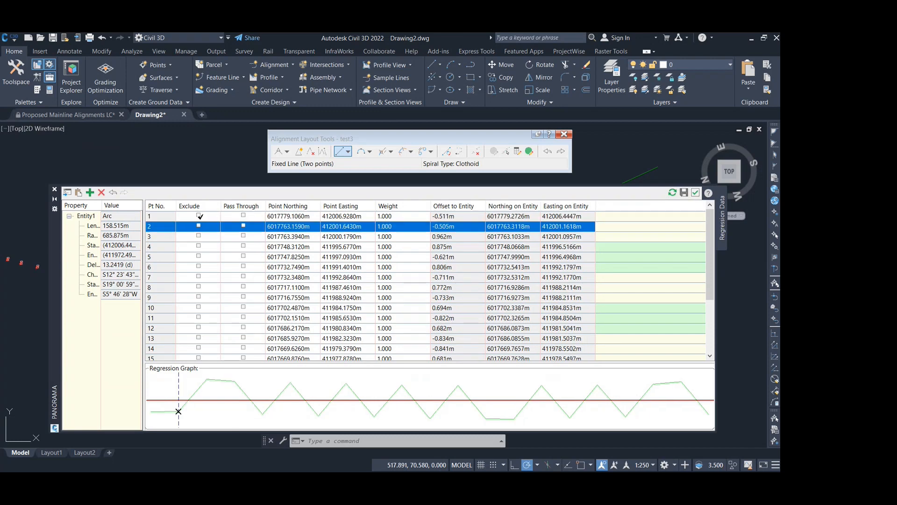
{"action": "scroll", "coordinate": [219, 250], "scroll_direction": "up", "scroll_amount": 3}
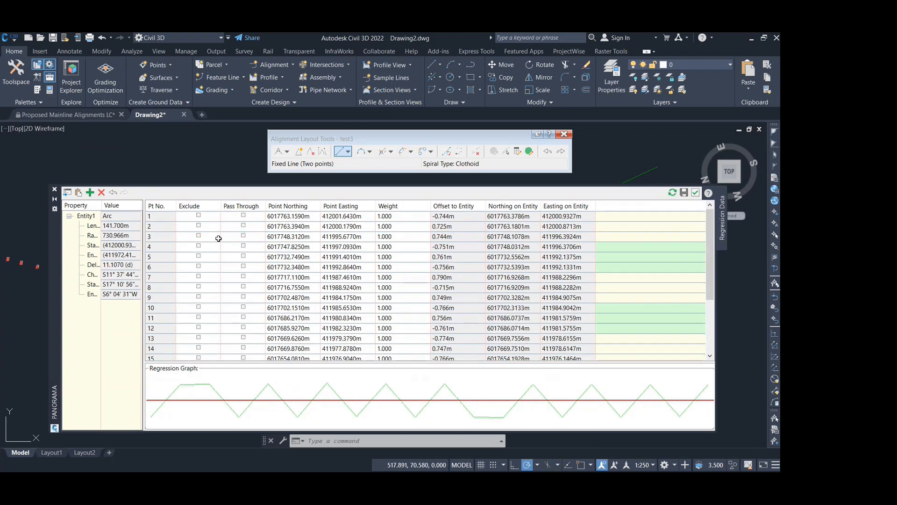
{"action": "scroll", "coordinate": [600, 276], "scroll_direction": "down", "scroll_amount": 3}
{"action": "left_click", "coordinate": [696, 193]}
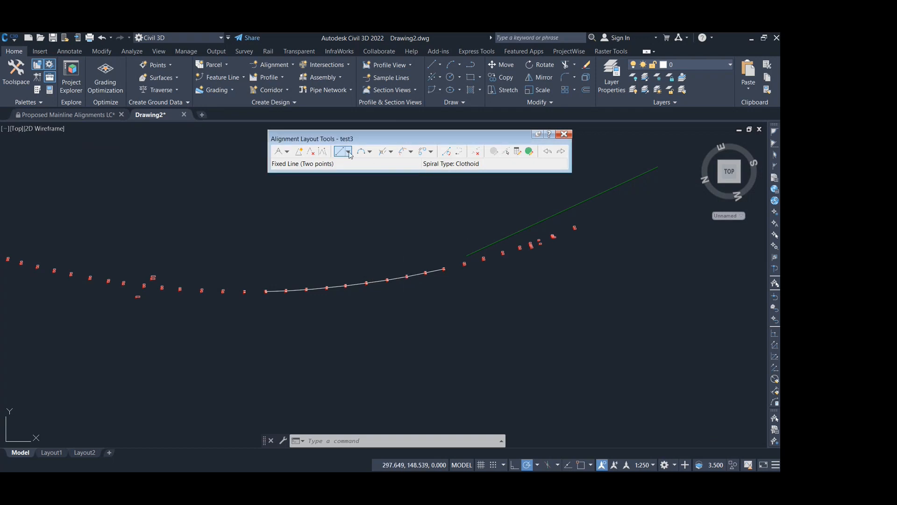
- Trace the best-fit arc with a fixed three-point curve through its endpoints and midpoint, and erase the original arc
{"action": "left_click", "coordinate": [363, 151]}
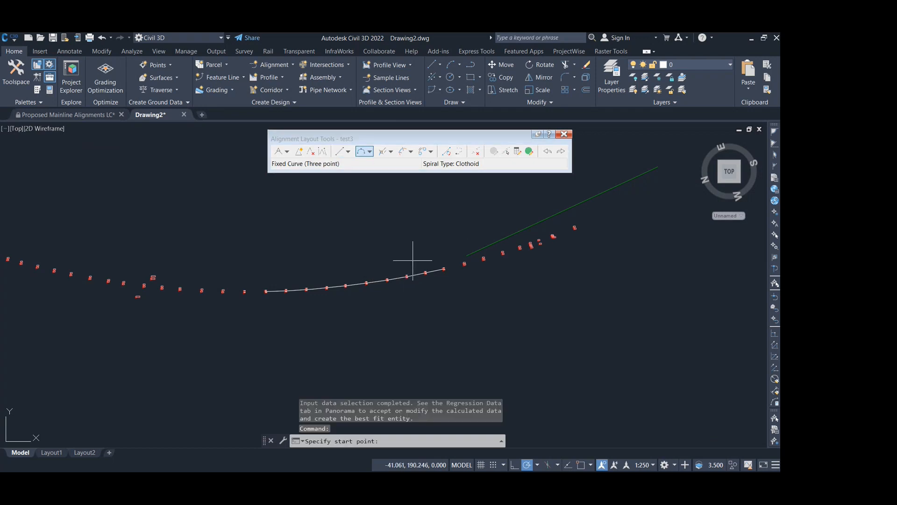
{"action": "scroll", "coordinate": [437, 272], "scroll_direction": "up", "scroll_amount": 2}
{"action": "right_click", "coordinate": [436, 265], "text": "shift"}
{"action": "key", "text": "e"}
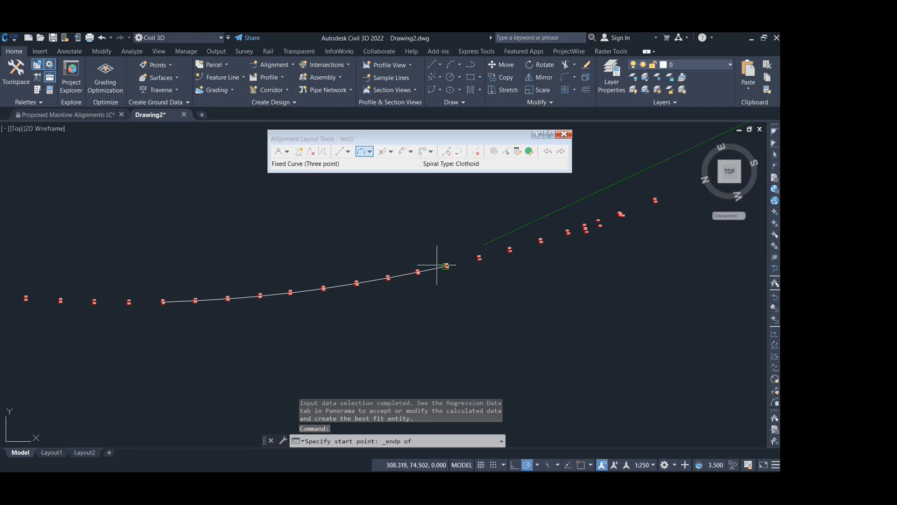
{"action": "left_click", "coordinate": [437, 265]}
{"action": "right_click", "coordinate": [290, 295], "text": "shift"}
{"action": "key", "text": "m"}
{"action": "left_click", "coordinate": [304, 290]}
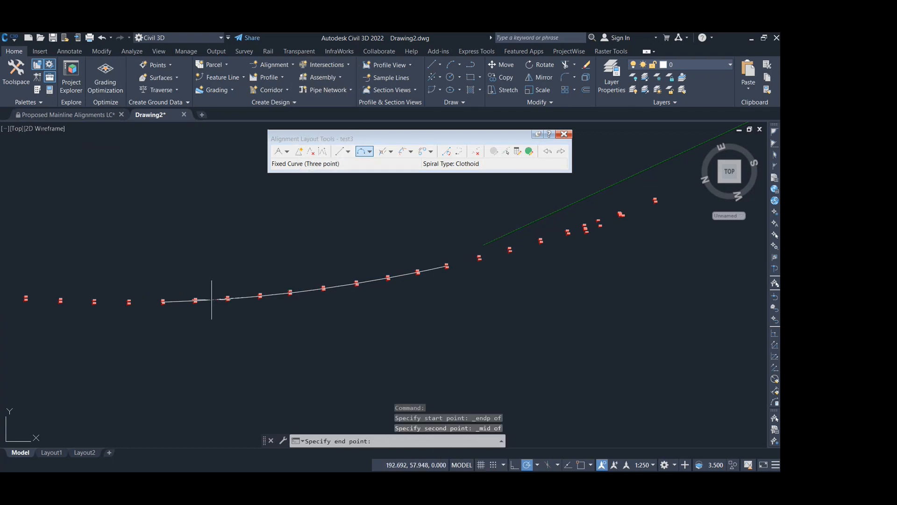
{"action": "right_click", "coordinate": [178, 297], "text": "shift"}
{"action": "key", "text": "e"}
{"action": "left_click", "coordinate": [185, 287]}
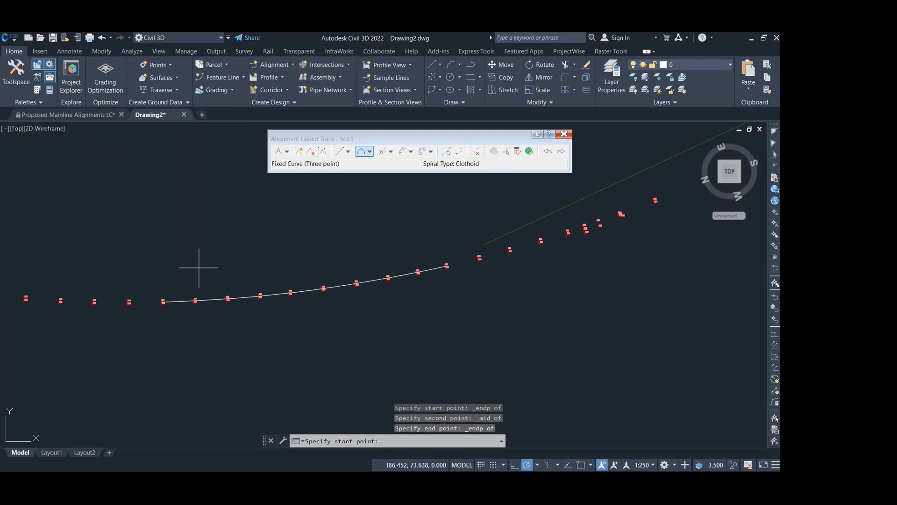
{"action": "key", "text": "Escape"}
{"action": "left_click", "coordinate": [277, 294]}
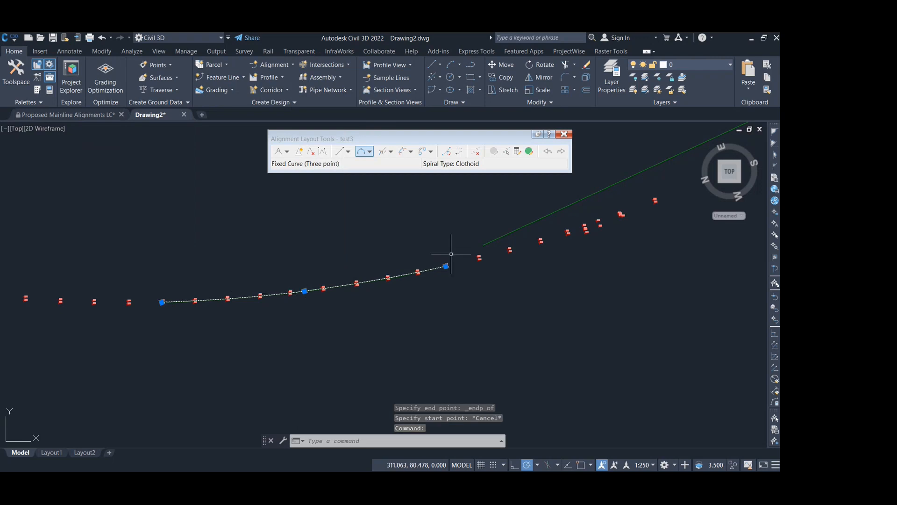
{"action": "key", "text": "Delete"}
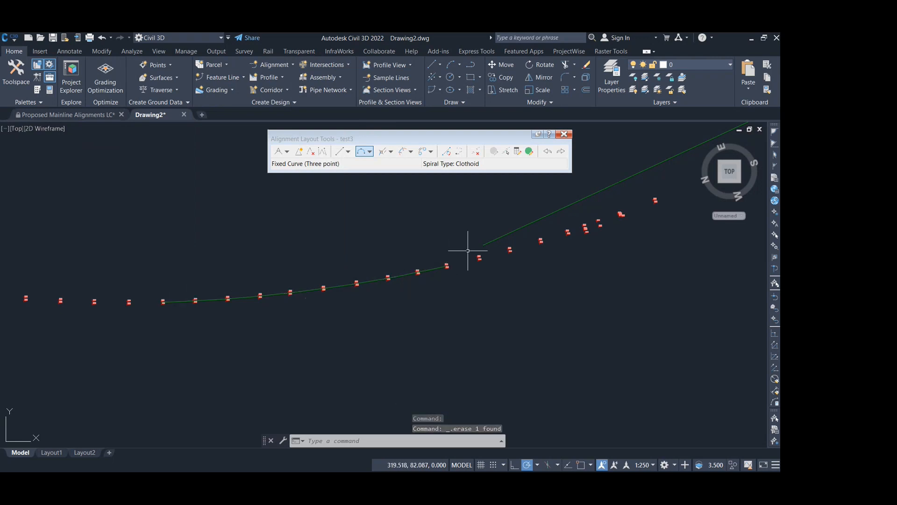
- Join the line and the fixed curve with a free curve fillet, less than 180 degrees, compound, radius 300 m
{"action": "scroll", "coordinate": [612, 183], "scroll_direction": "down", "scroll_amount": 2}
{"action": "middle_click_drag", "start_coordinate": [612, 183], "coordinate": [580, 238]}
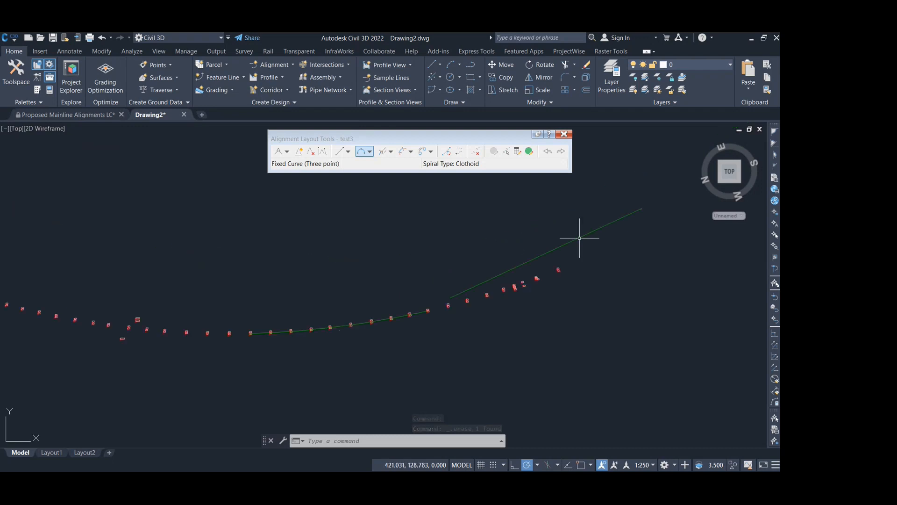
{"action": "left_click", "coordinate": [369, 151]}
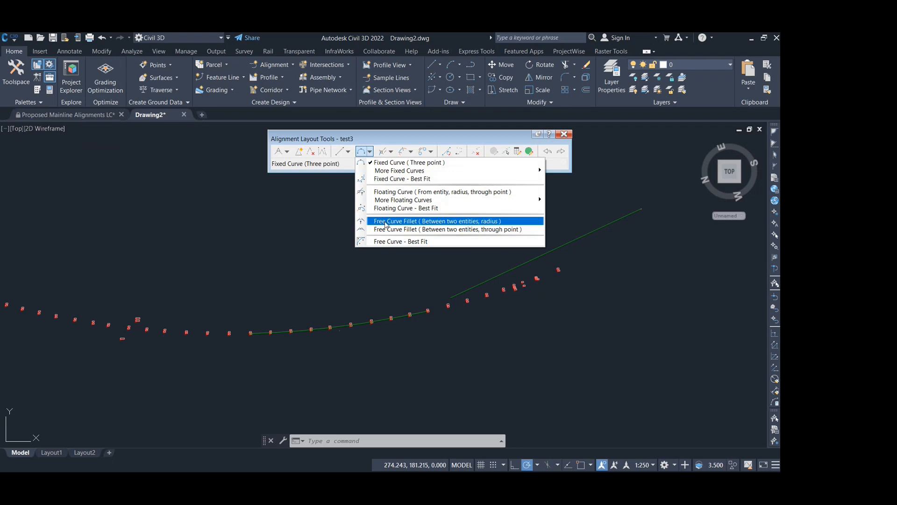
{"action": "left_click", "coordinate": [386, 223]}
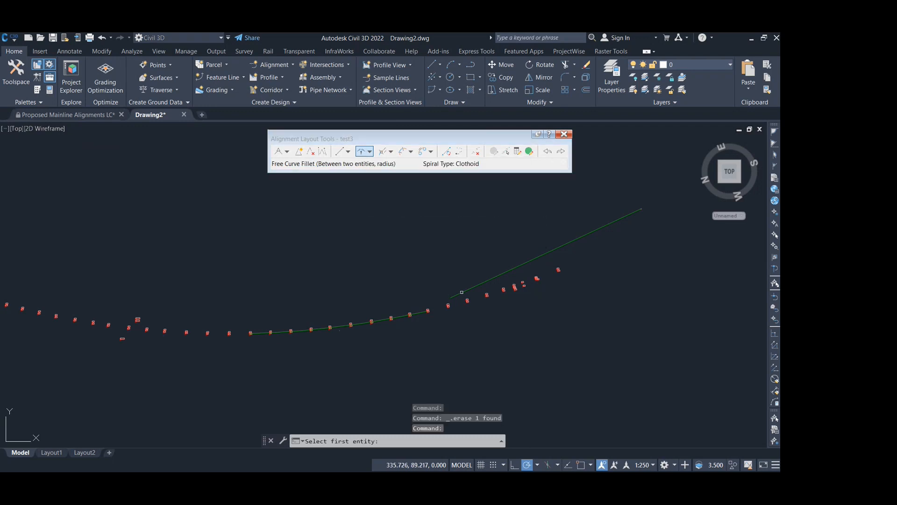
{"action": "left_click", "coordinate": [462, 292]}
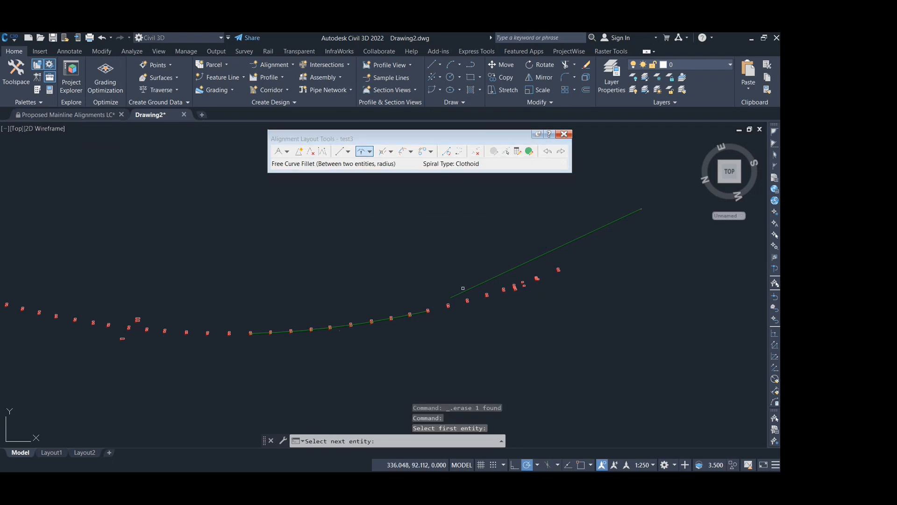
{"action": "left_click", "coordinate": [418, 313]}
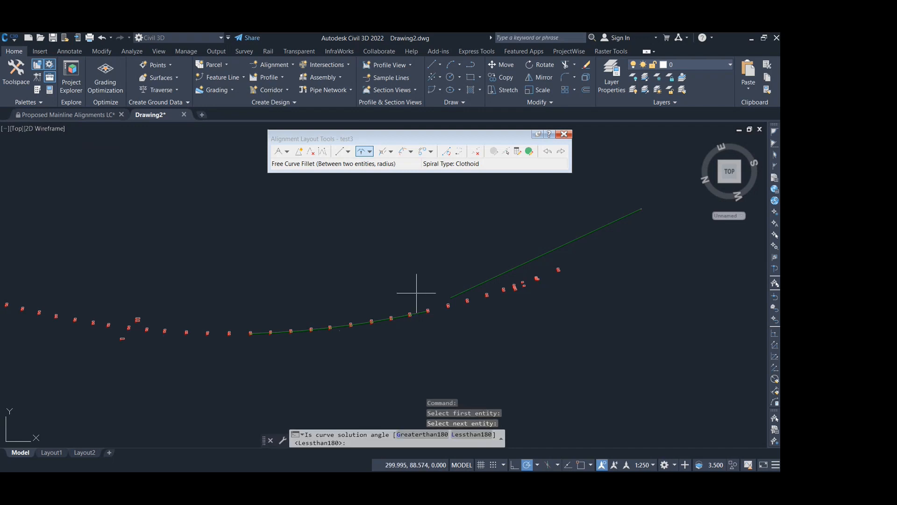
{"action": "key", "text": "Return"}
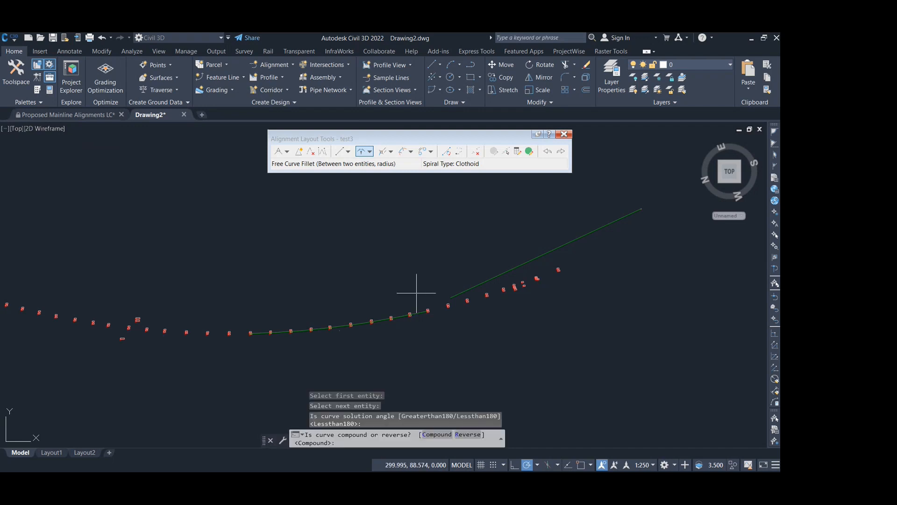
{"action": "key", "text": "Return"}
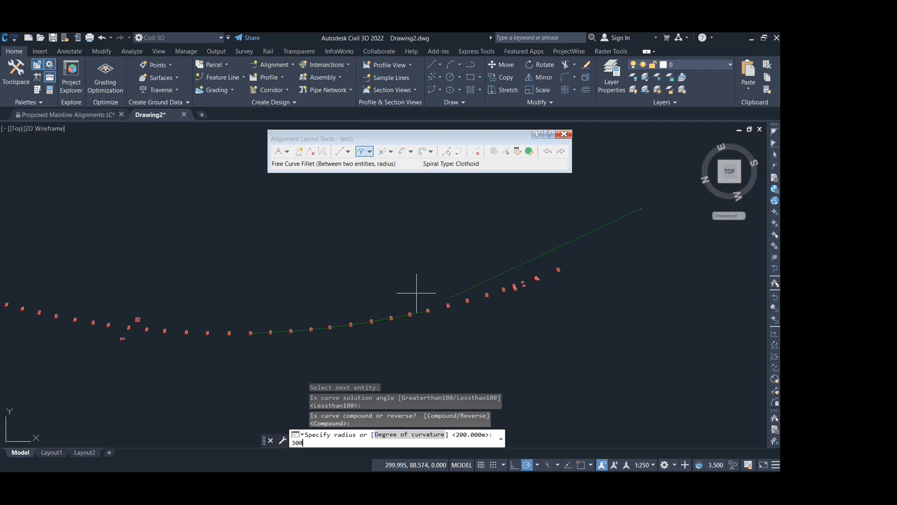
{"action": "type", "text": "300"}
{"action": "key", "text": "Return"}
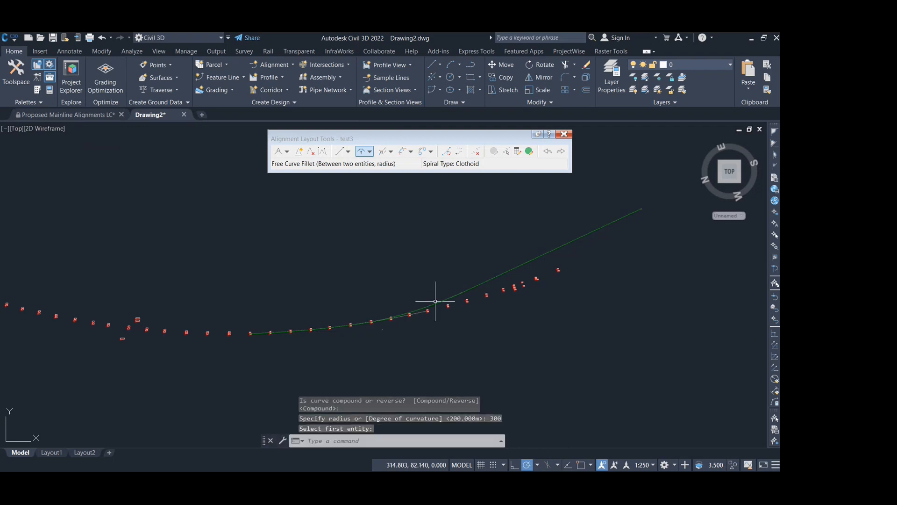
{"action": "key", "text": "Return"}
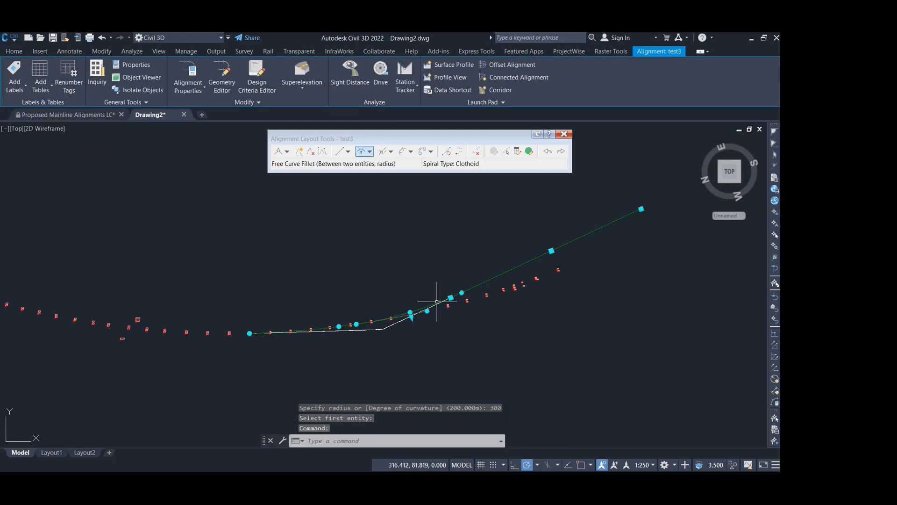
- Show the alignment entities table at a reduced size and highlight the fixed three-point curve to examine its radius and extent
{"action": "left_click", "coordinate": [530, 152]}
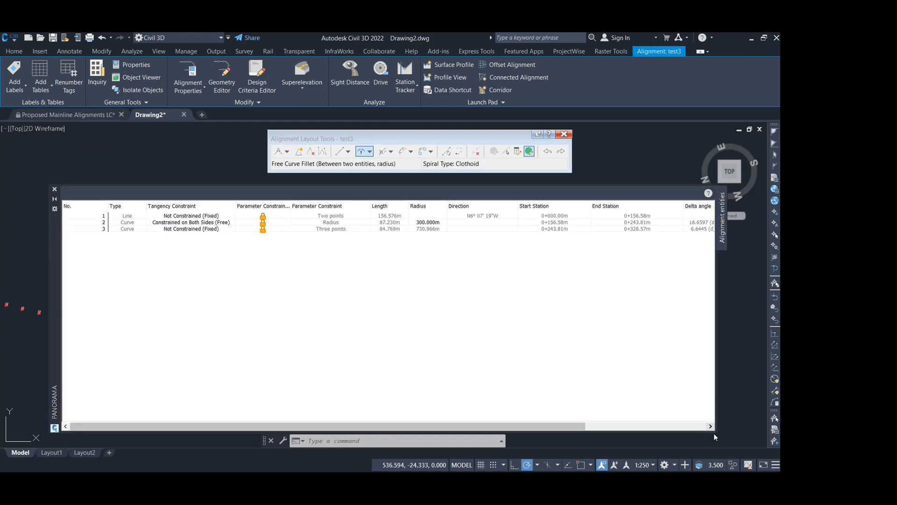
{"action": "left_click_drag", "start_coordinate": [714, 429], "coordinate": [678, 252]}
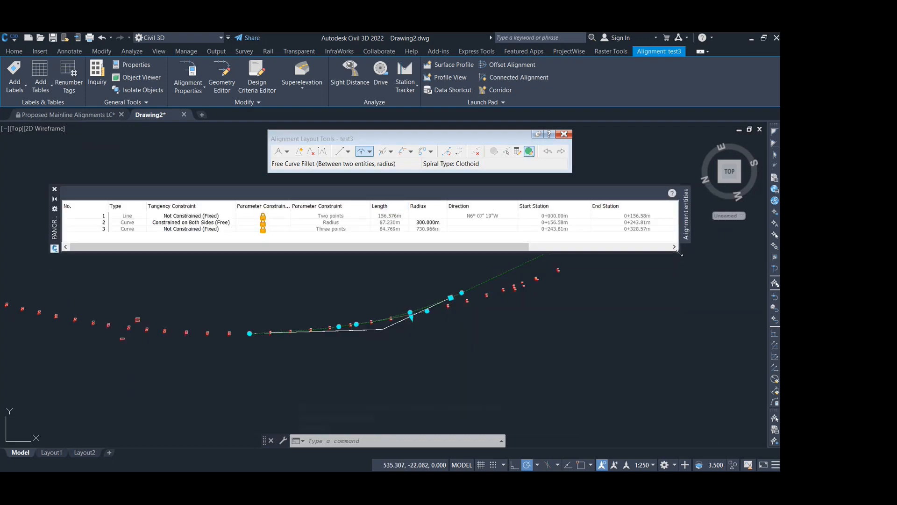
{"action": "left_click", "coordinate": [429, 229]}
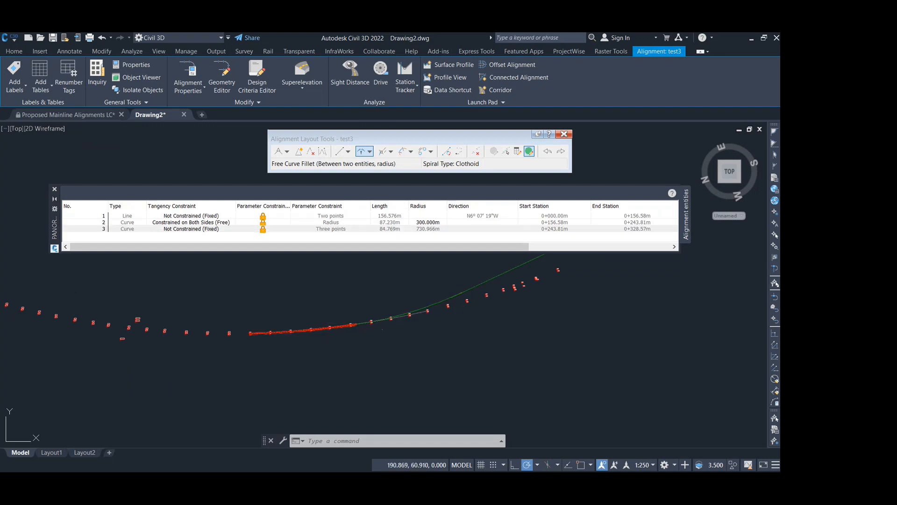
{"action": "scroll", "coordinate": [380, 317], "scroll_direction": "up", "scroll_amount": 2}
{"action": "scroll", "coordinate": [380, 317], "scroll_direction": "up", "scroll_amount": 2}
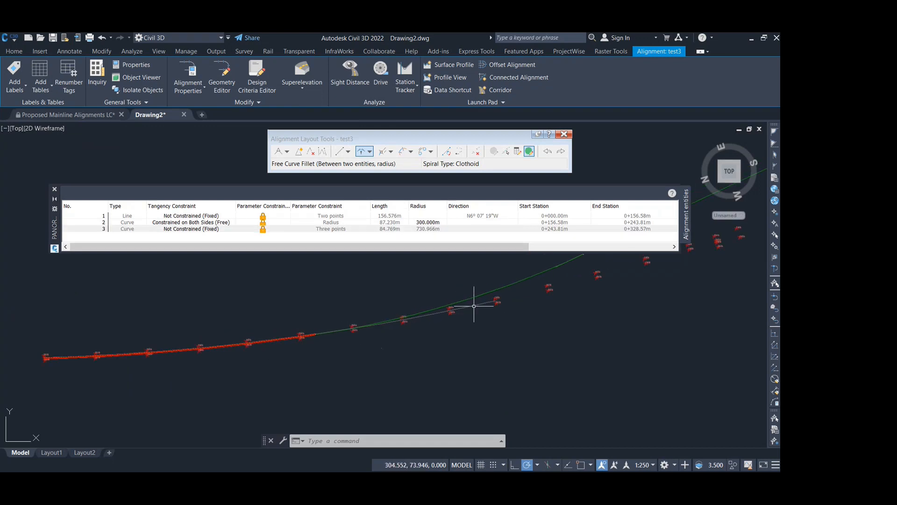
{"action": "left_click", "coordinate": [418, 228]}
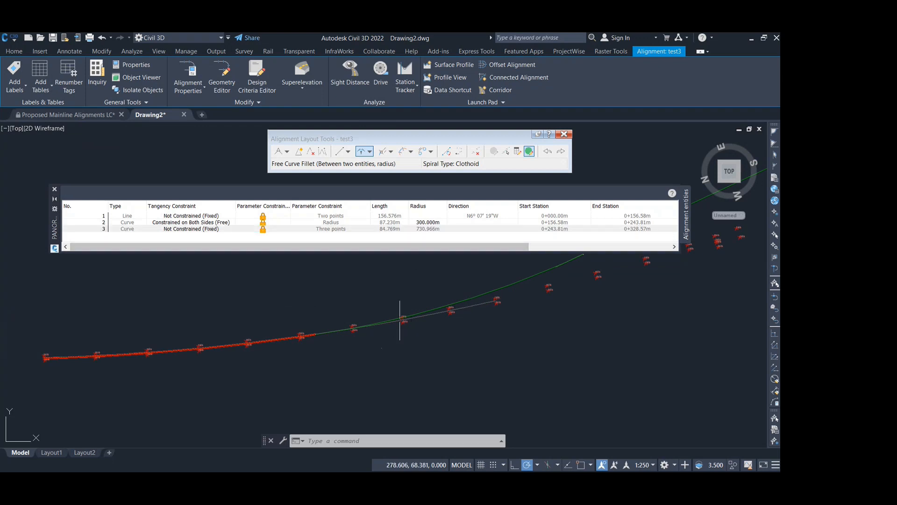
- Set the radius of the free fillet curve between the line and the three-point curve to 200 m
{"action": "scroll", "coordinate": [379, 323], "scroll_direction": "down", "scroll_amount": 4}
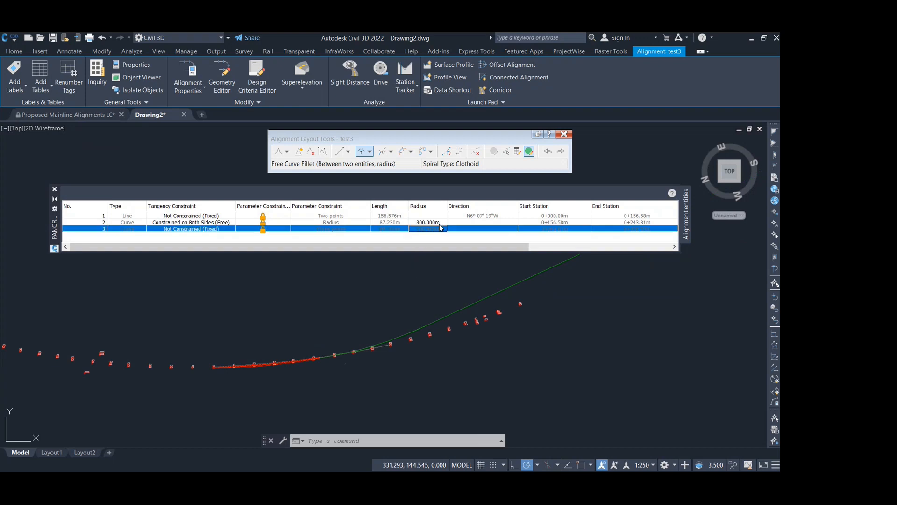
{"action": "scroll", "coordinate": [330, 351], "scroll_direction": "up", "scroll_amount": 8}
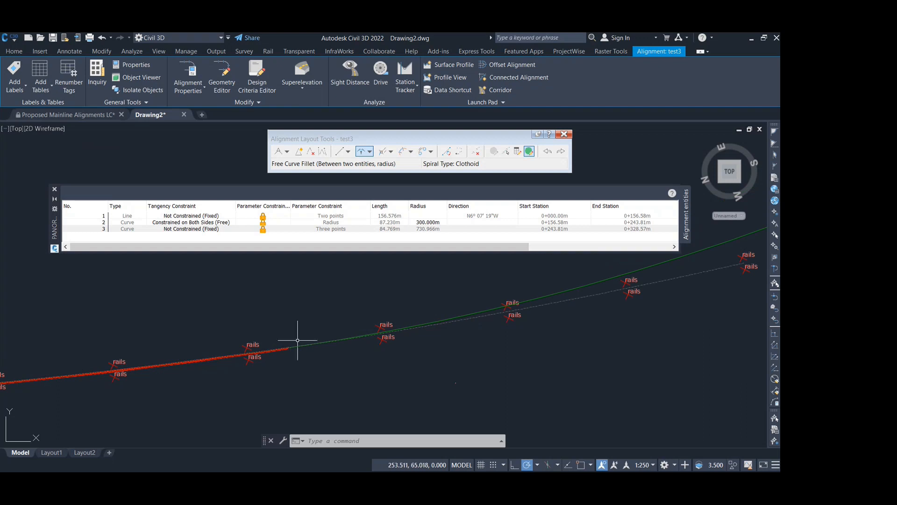
{"action": "scroll", "coordinate": [287, 344], "scroll_direction": "down", "scroll_amount": 3}
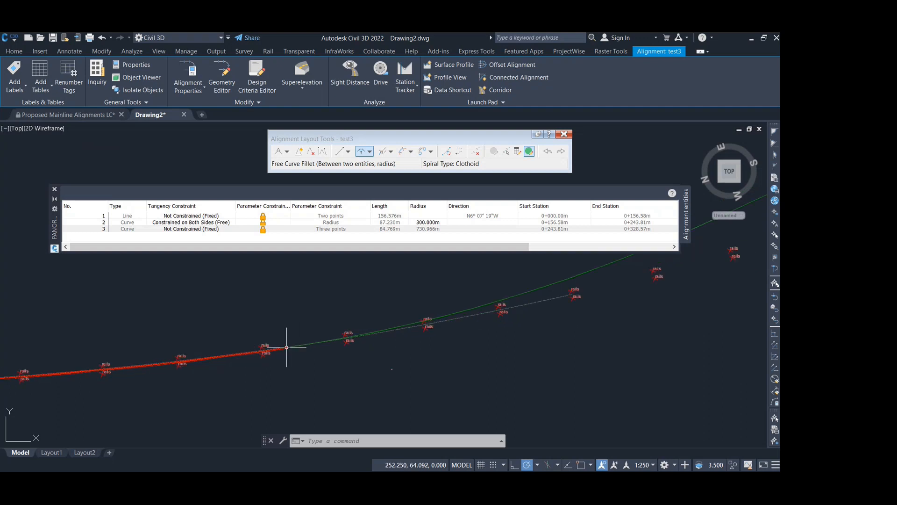
{"action": "middle_click_drag", "start_coordinate": [475, 304], "coordinate": [436, 325]}
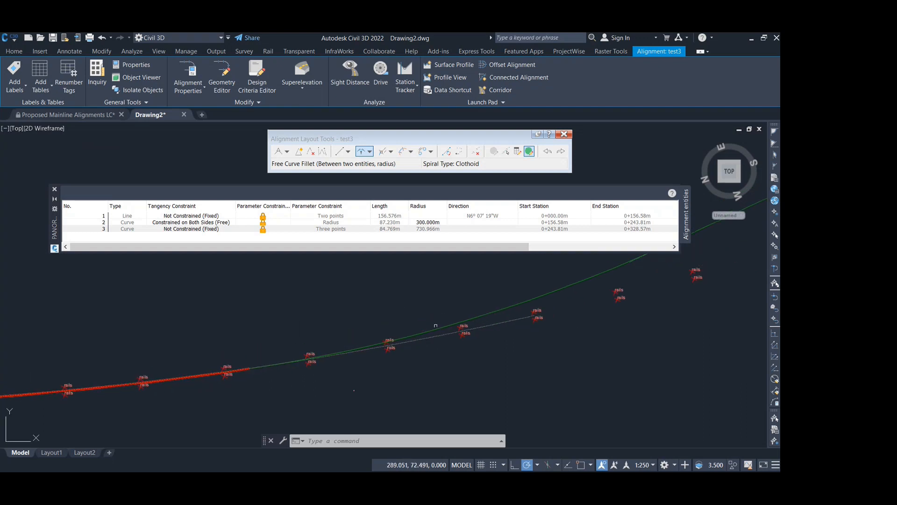
{"action": "left_click", "coordinate": [435, 222]}
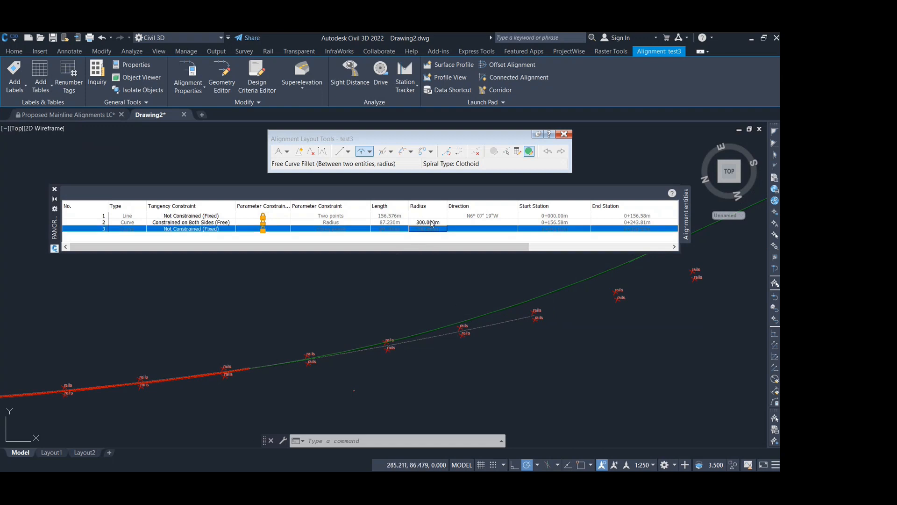
{"action": "left_click", "coordinate": [435, 222]}
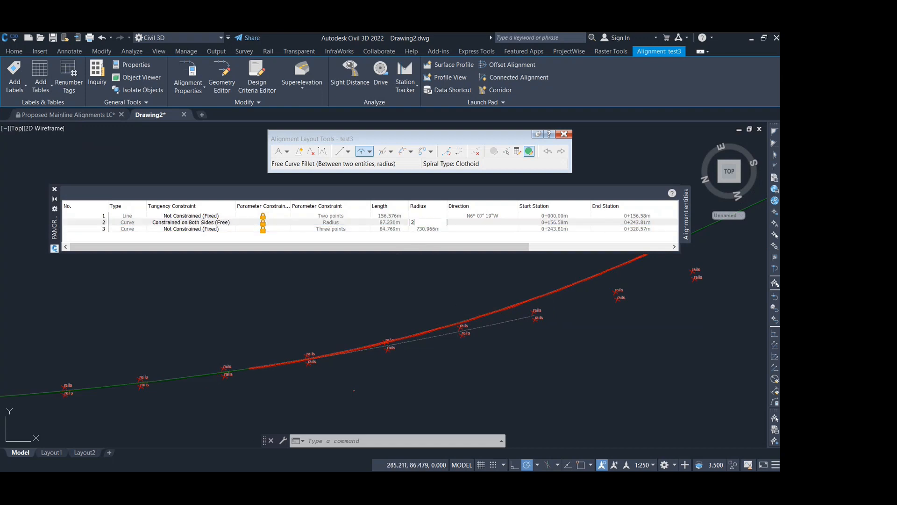
{"action": "key", "text": "Return"}
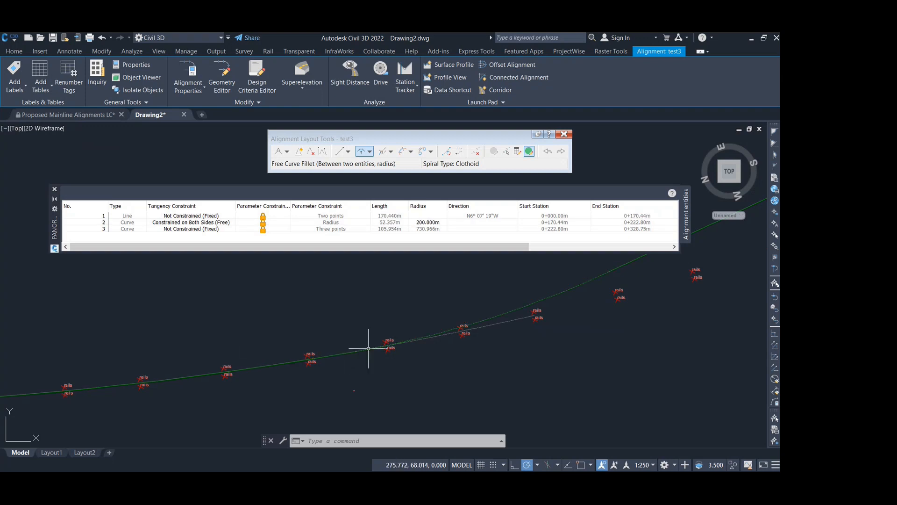
- Change the free fillet curve's radius to 400 m and inspect how it joins the line and the fixed curve
{"action": "left_click", "coordinate": [430, 224]}
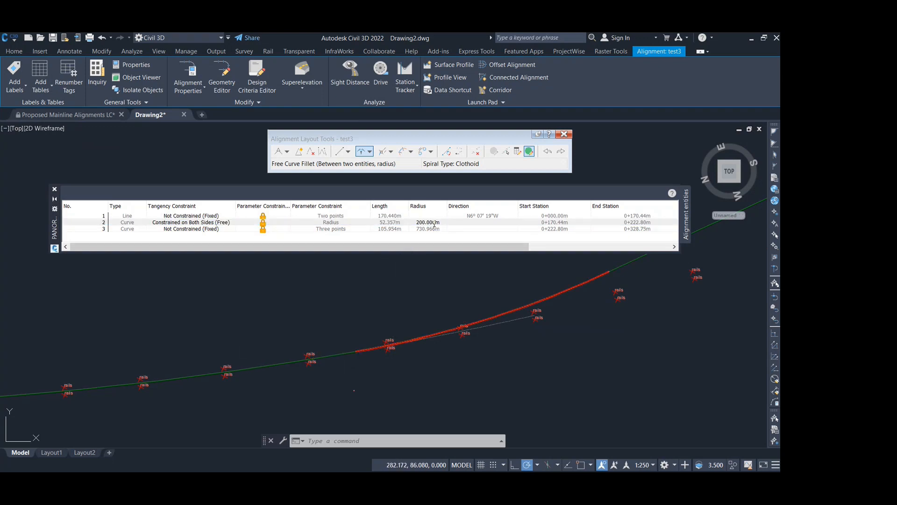
{"action": "left_click", "coordinate": [433, 223]}
{"action": "key", "text": "Return"}
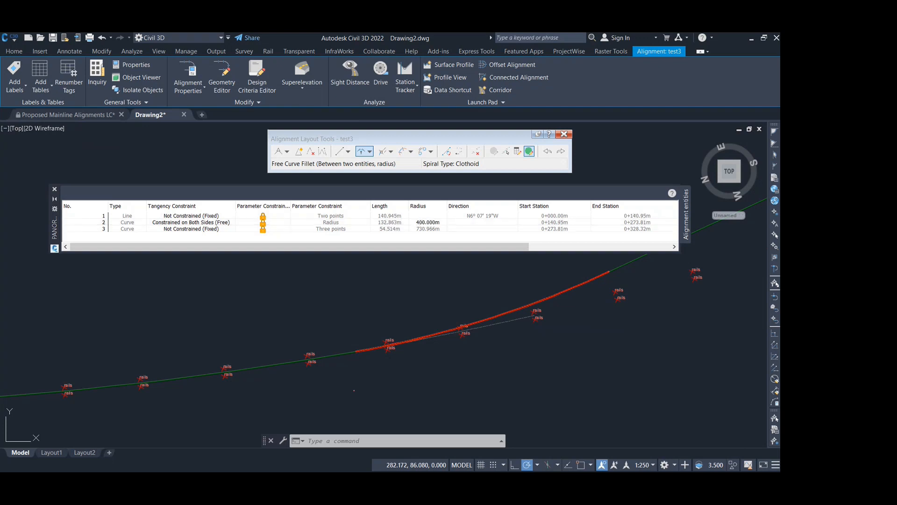
{"action": "scroll", "coordinate": [437, 326], "scroll_direction": "down", "scroll_amount": 1}
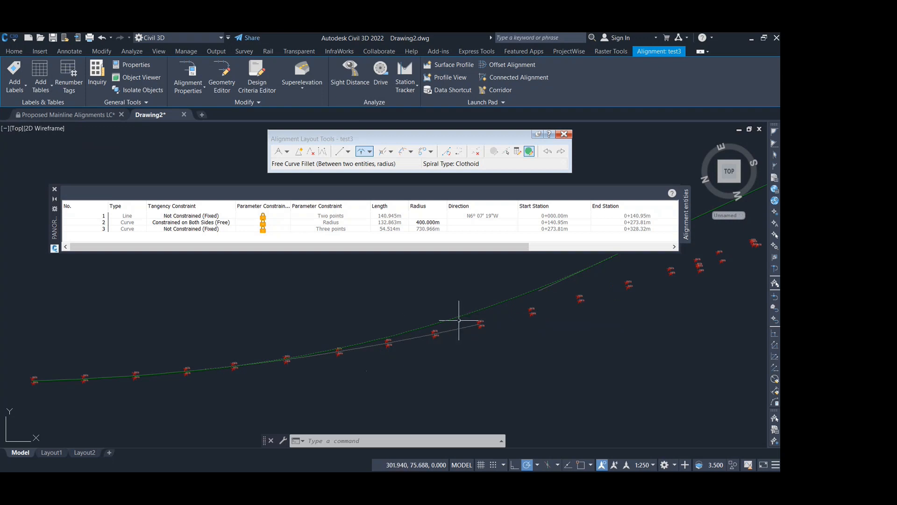
{"action": "middle_click_drag", "start_coordinate": [530, 289], "coordinate": [507, 314]}
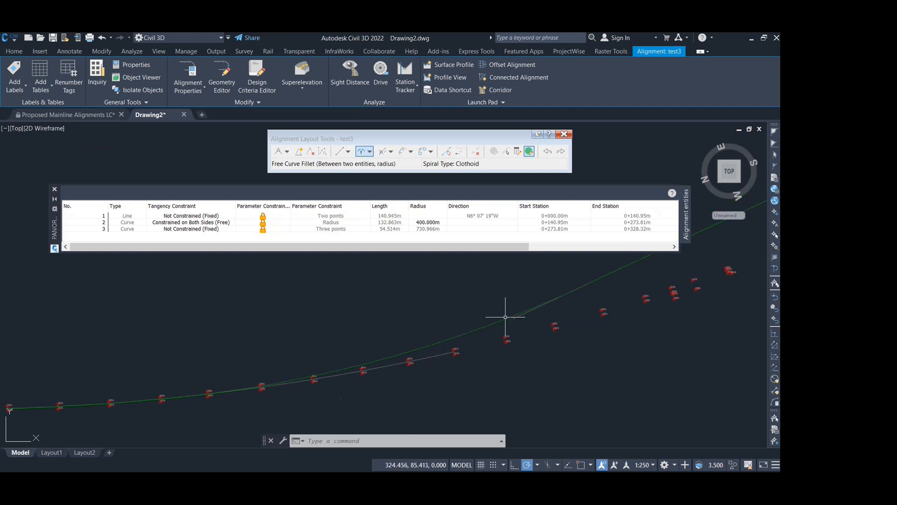
{"action": "scroll", "coordinate": [416, 352], "scroll_direction": "down", "scroll_amount": 2}
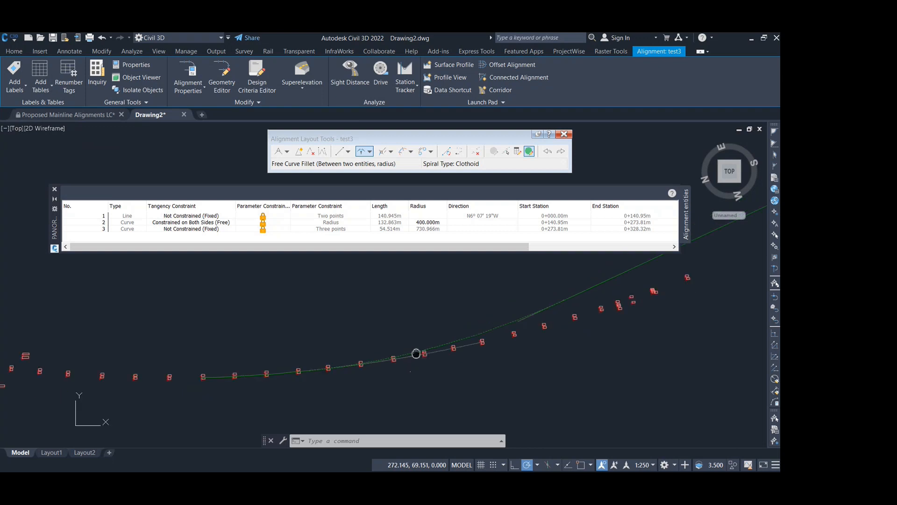